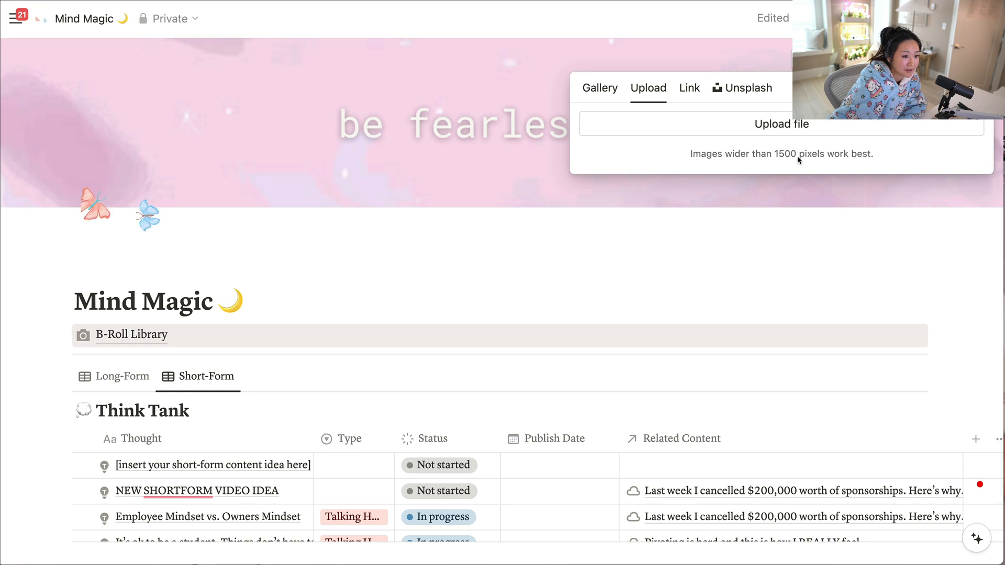
# Choose an image link as the cover source and copy the image address of DeviantArt's purple clouds GIF from the "cloud gif wallpaper" results.
pyautogui.click(689, 88)
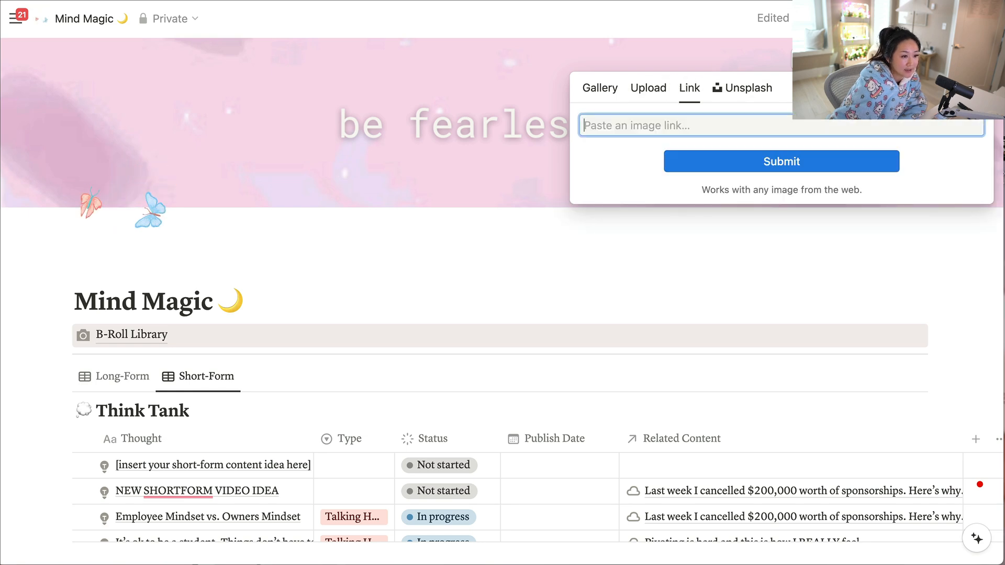
pyautogui.hotkey('ctrl', 'Tab')
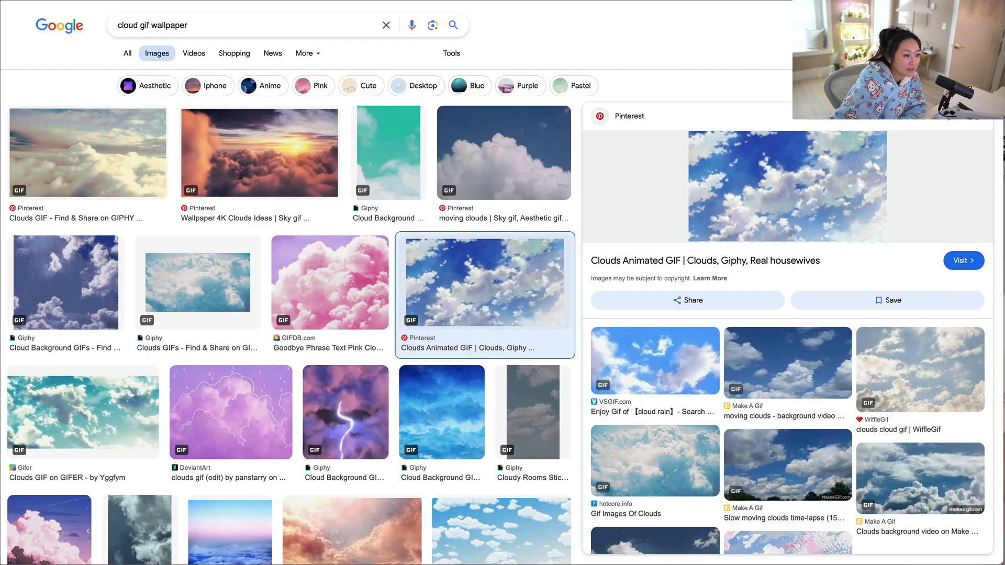
pyautogui.press('Escape')
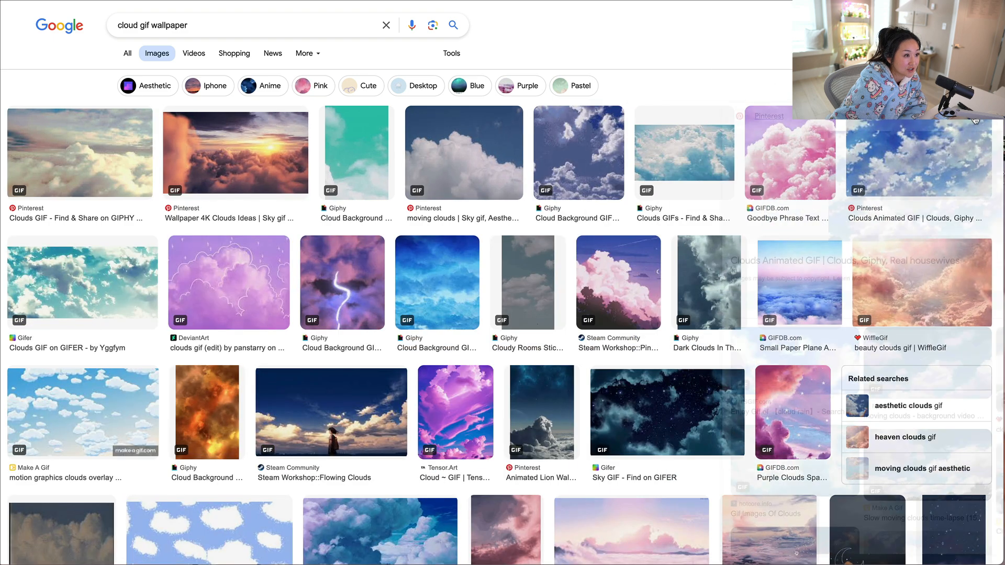
pyautogui.scroll(-3, 405, 392)
pyautogui.scroll(3, 605, 393)
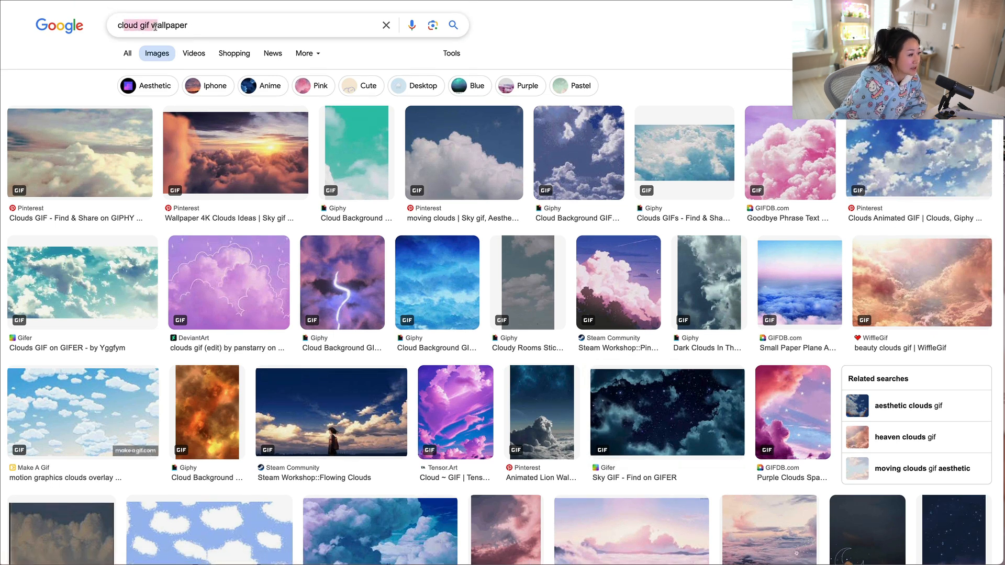
pyautogui.moveTo(176, 29); pyautogui.dragTo(181, 28)
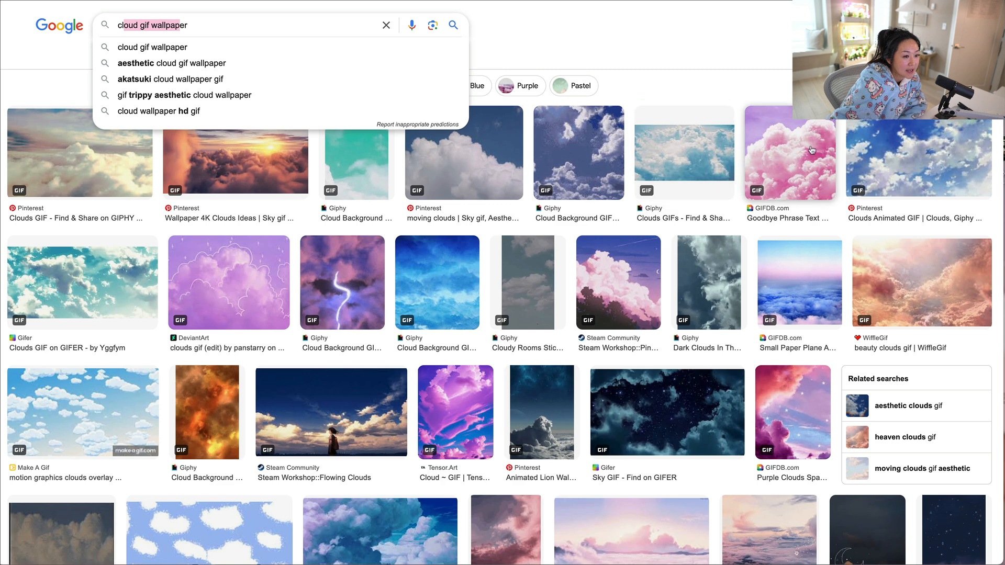
pyautogui.click(222, 281)
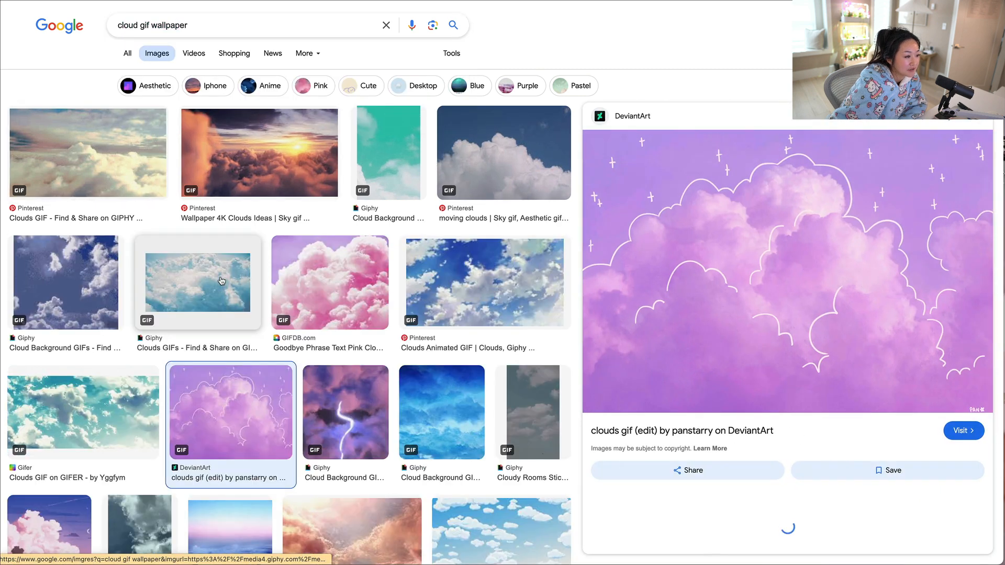
pyautogui.rightClick(827, 244)
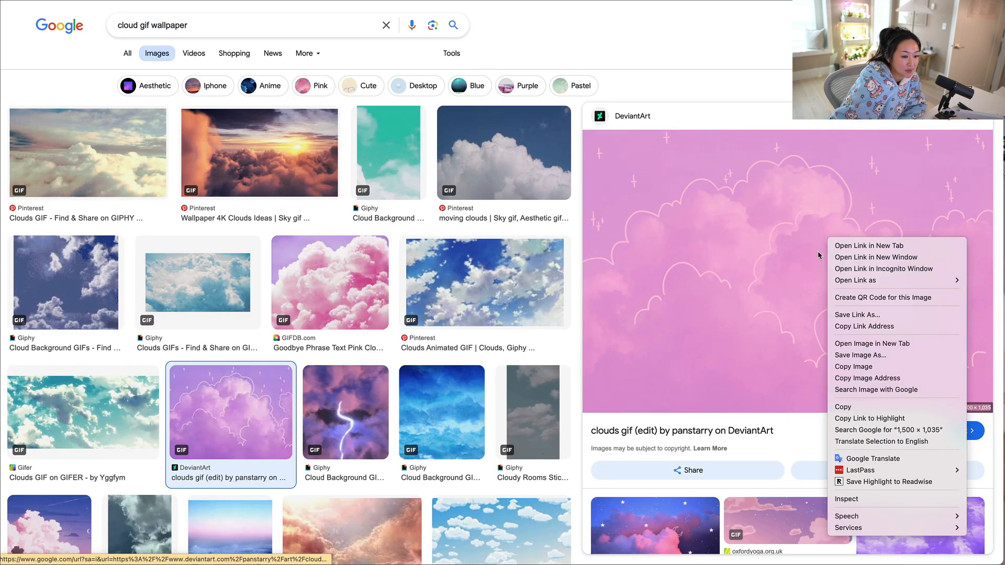
pyautogui.click(858, 378)
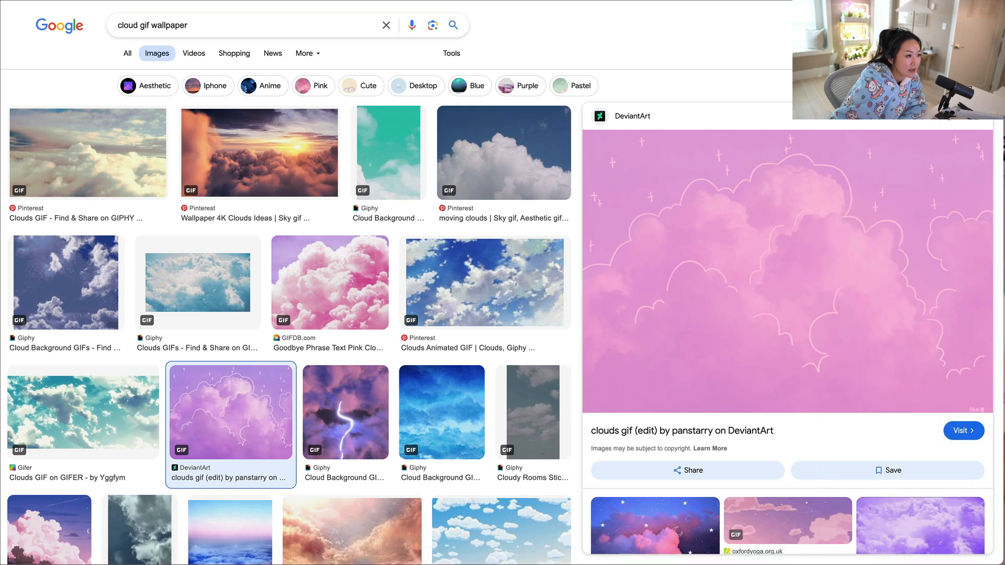
# Set the copied purple clouds image link as the Mind Magic page's cover.
pyautogui.hotkey('ctrl', 'Tab')
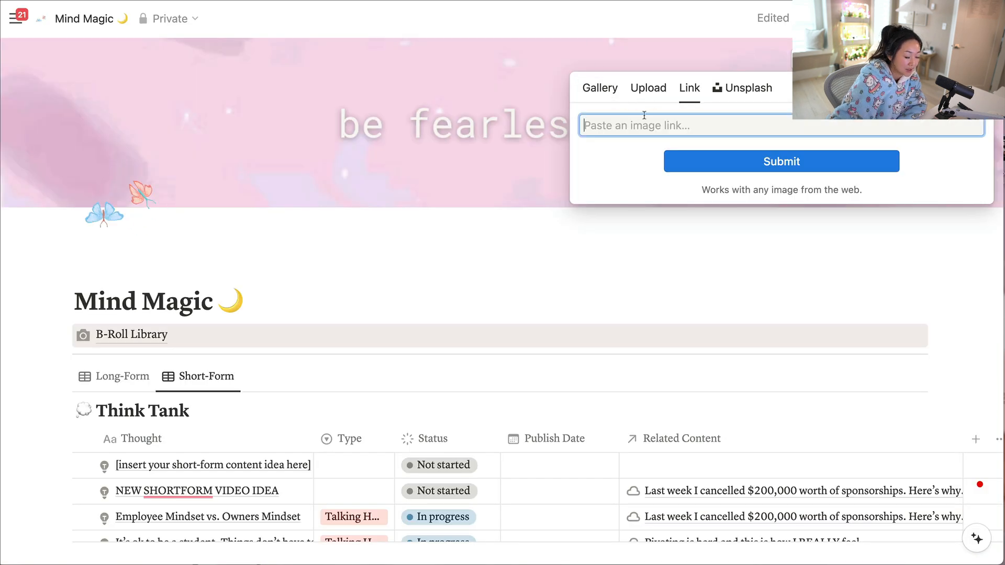
pyautogui.press('super+v')
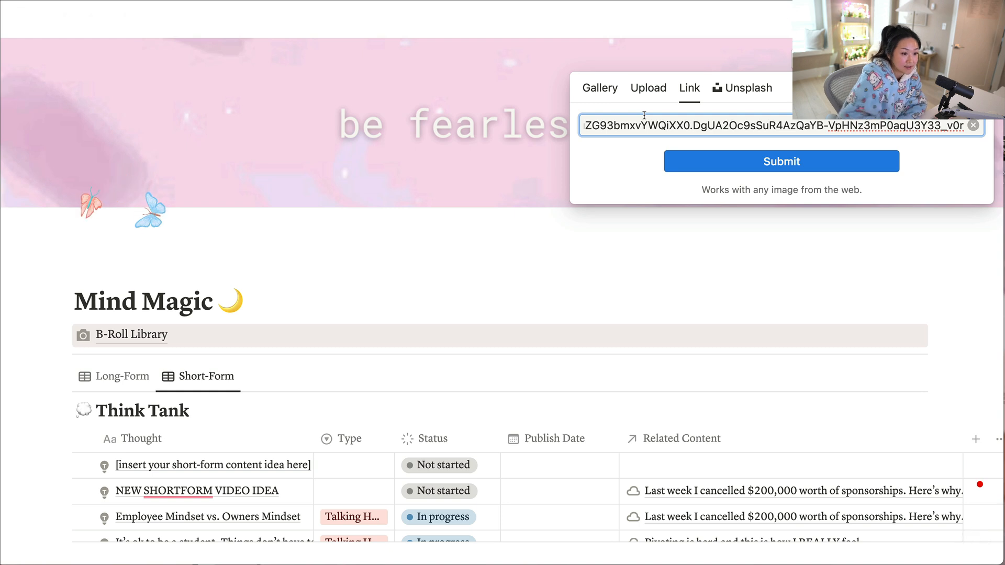
pyautogui.click(670, 162)
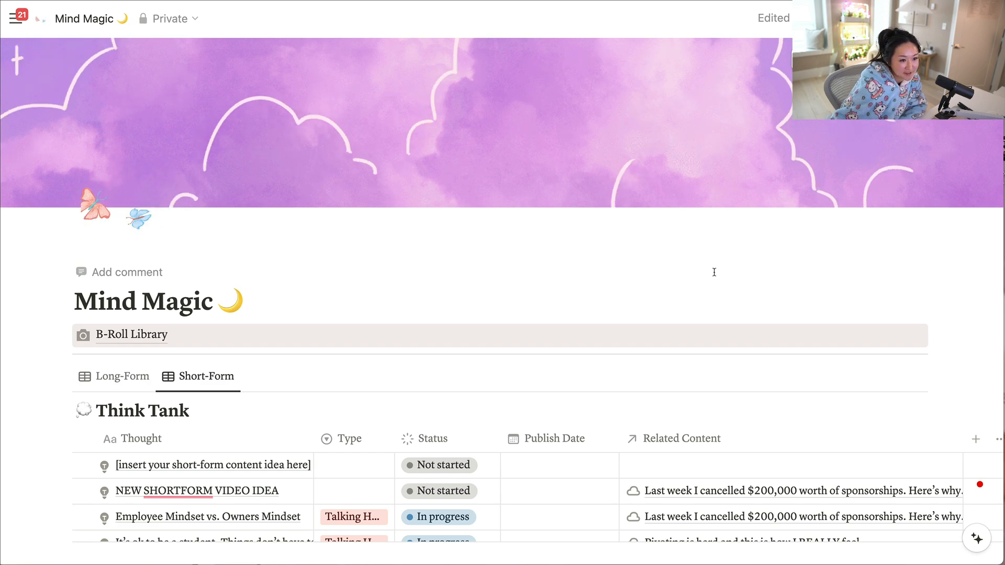
pyautogui.click(828, 59)
pyautogui.click(472, 238)
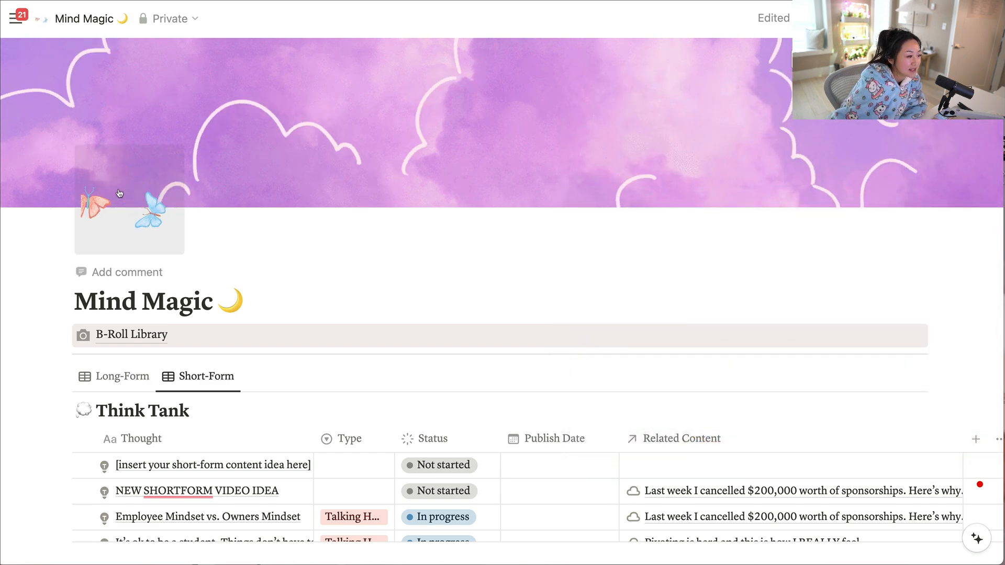
# Try a grinning face emoji and a gray pushpin icon as the Mind Magic page's icon.
pyautogui.click(129, 204)
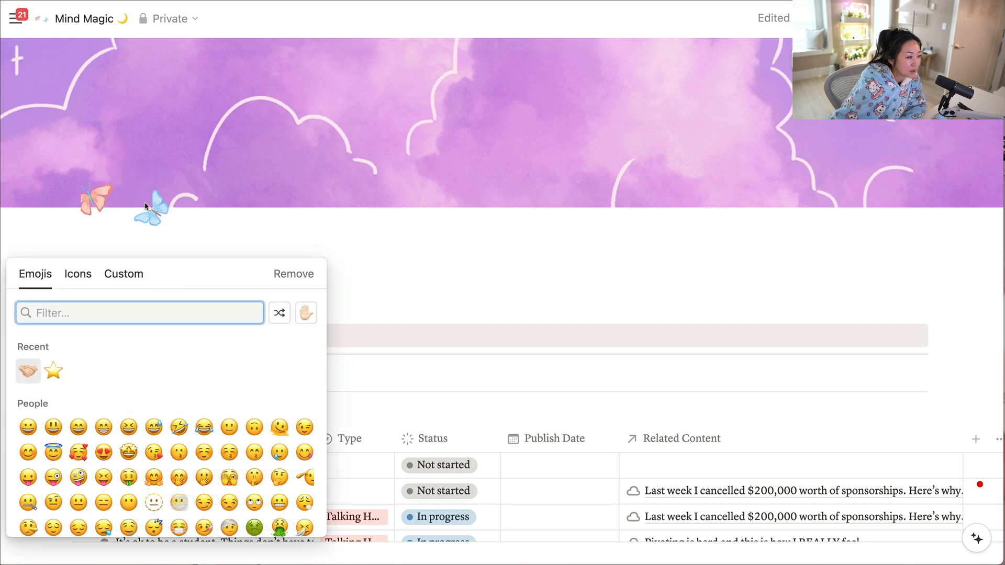
pyautogui.scroll(-1, 128, 436)
pyautogui.click(103, 411)
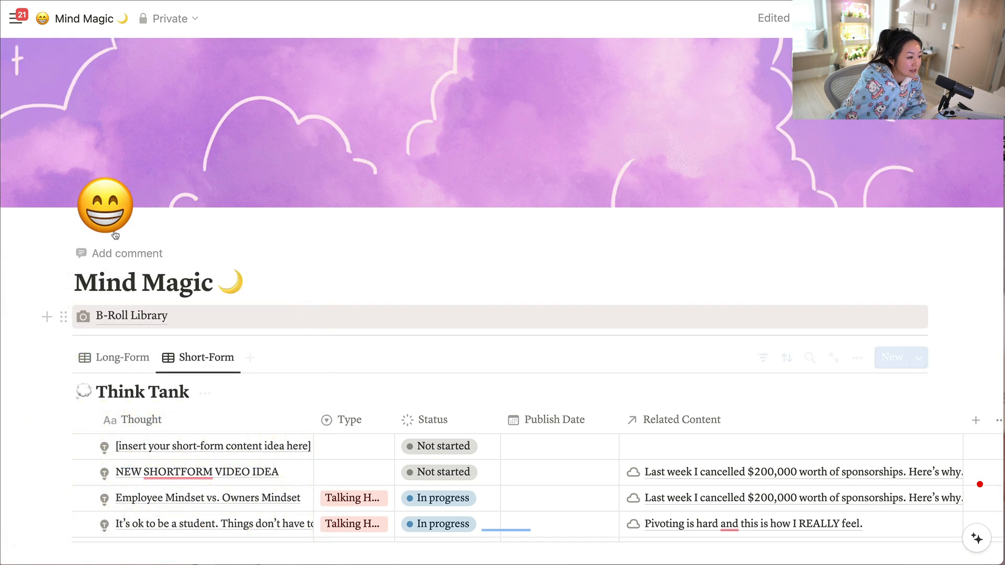
pyautogui.click(107, 219)
pyautogui.click(78, 255)
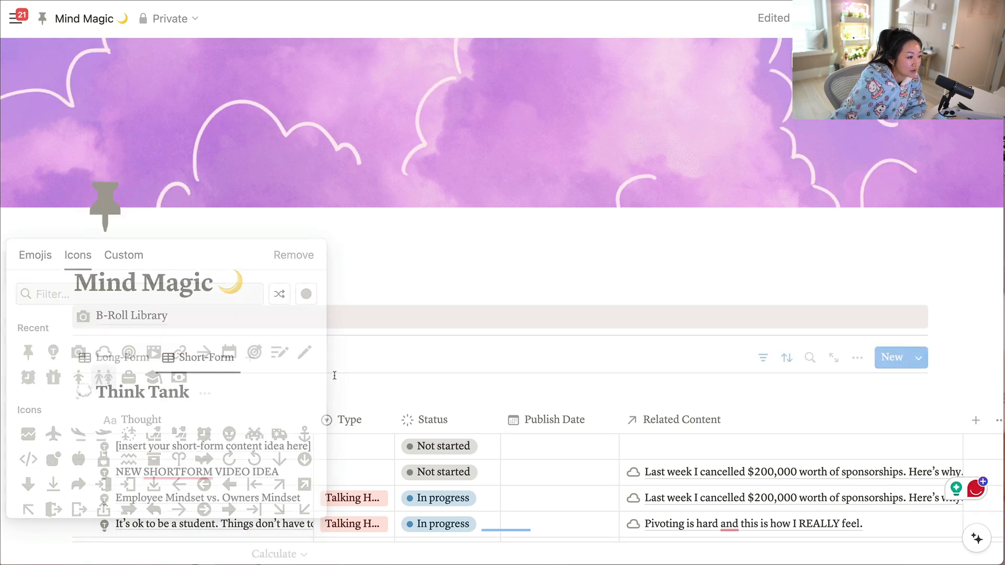
# Choose a custom image for the page icon and search GIPHY's stickers for "laptop".
pyautogui.click(104, 204)
pyautogui.click(123, 255)
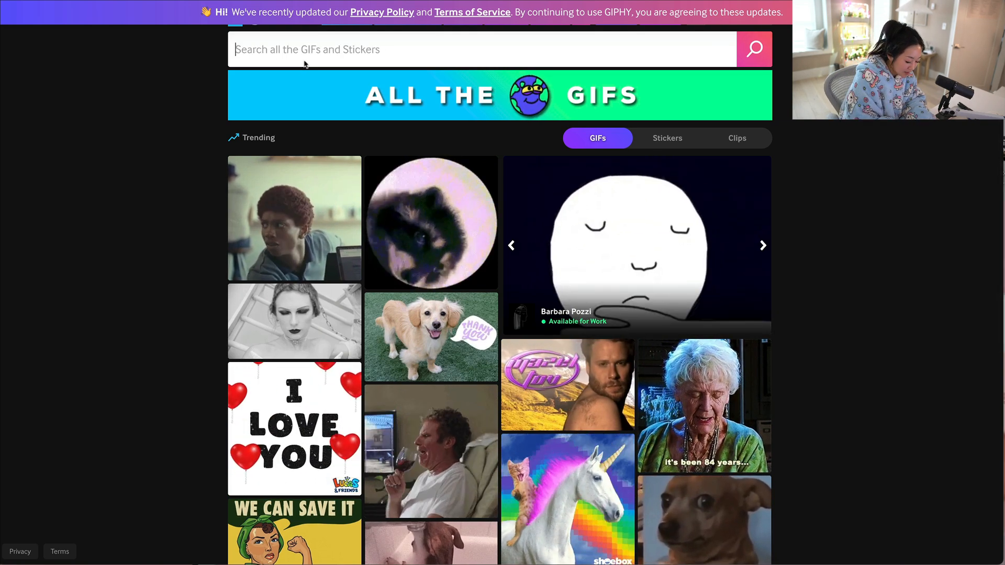
pyautogui.write('laptop')
pyautogui.press('Return')
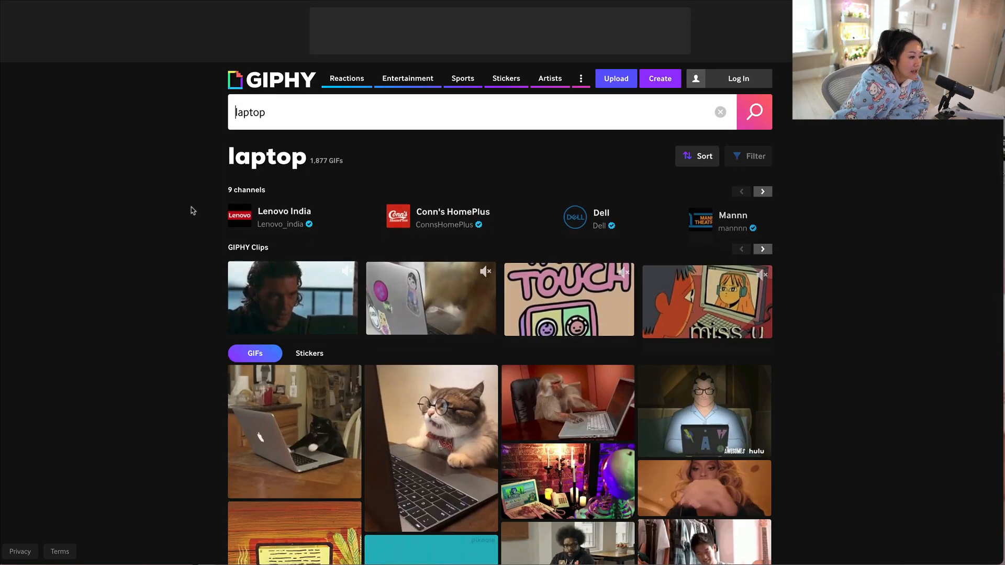
pyautogui.click(310, 354)
pyautogui.scroll(-3, 335, 346)
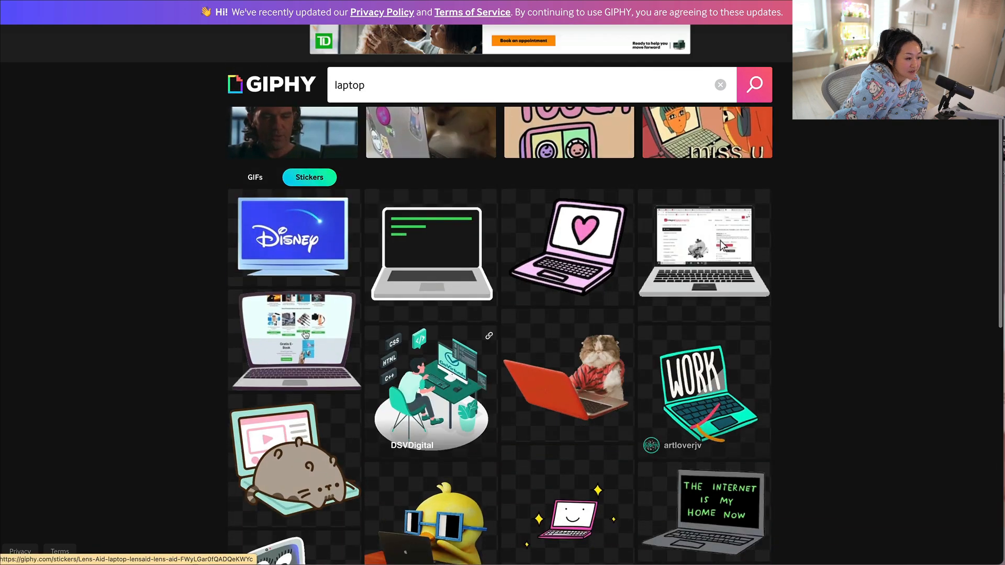
pyautogui.scroll(-1, 304, 409)
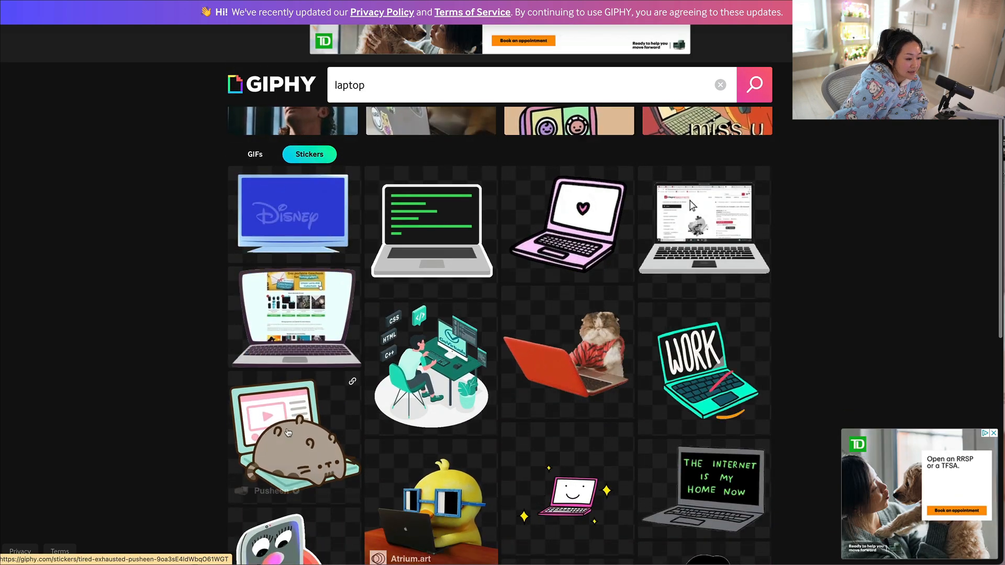
# Copy the image address of the Pusheen laptop sticker and set it as the Mind Magic page's custom icon.
pyautogui.click(295, 434)
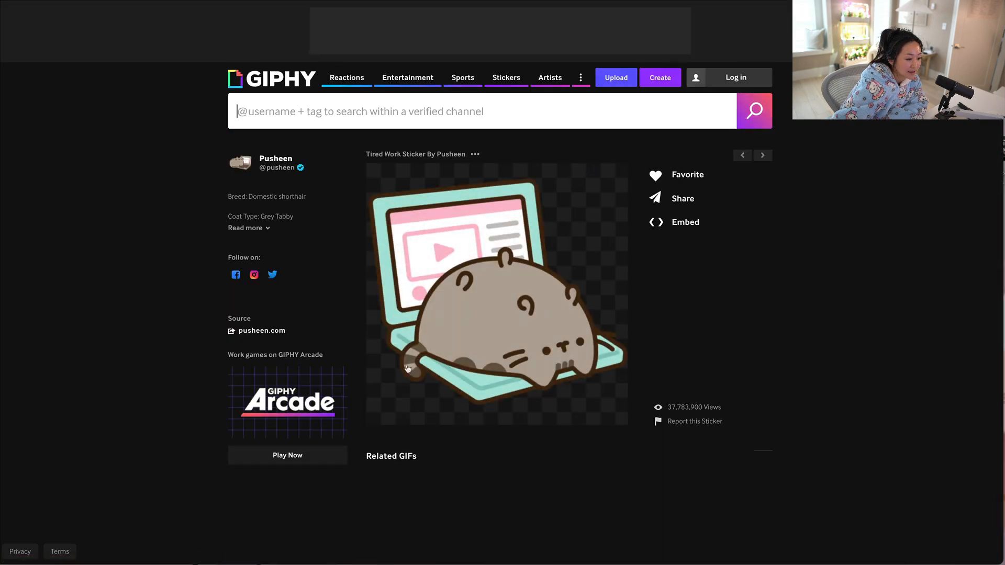
pyautogui.rightClick(460, 278)
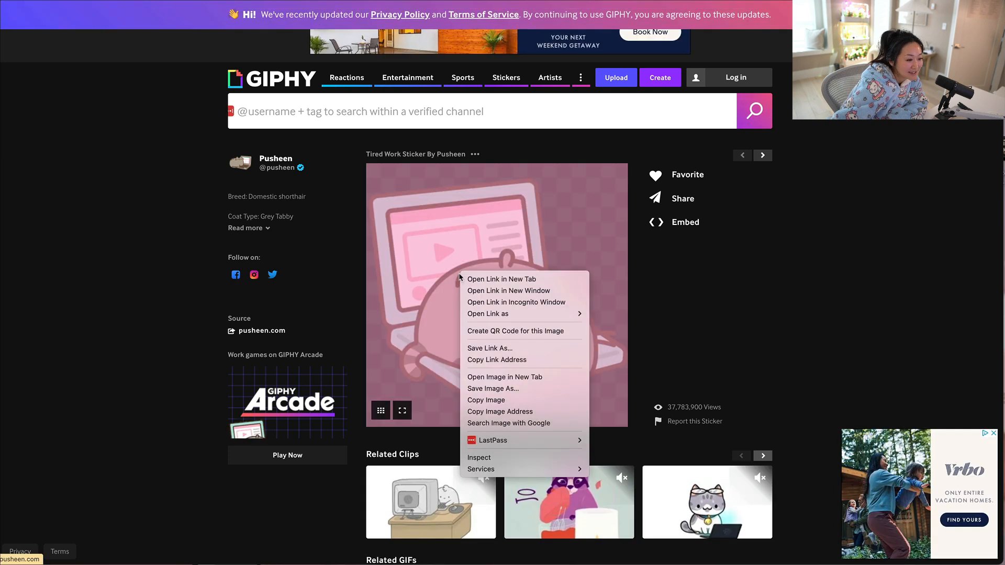
pyautogui.click(506, 415)
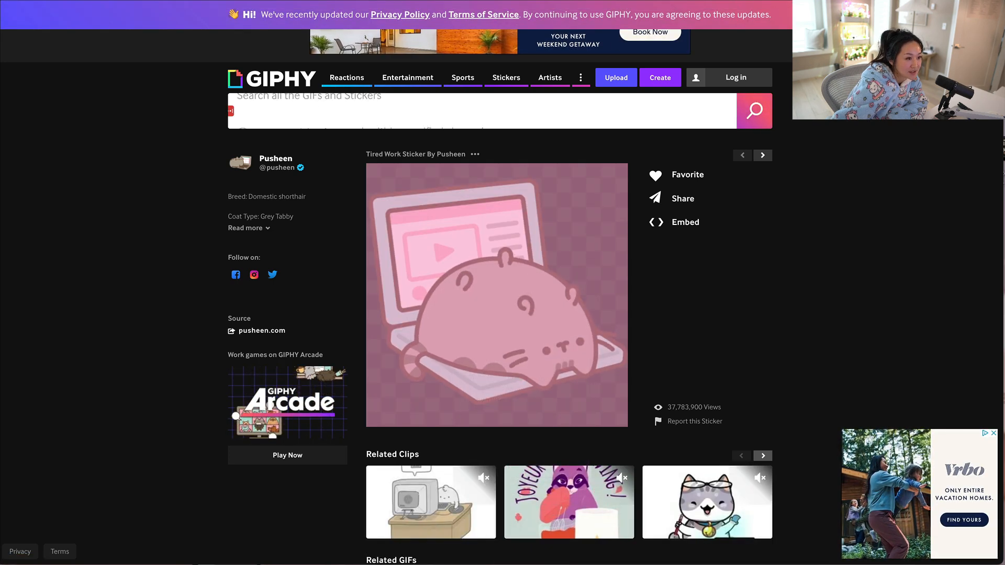
pyautogui.click(304, 1)
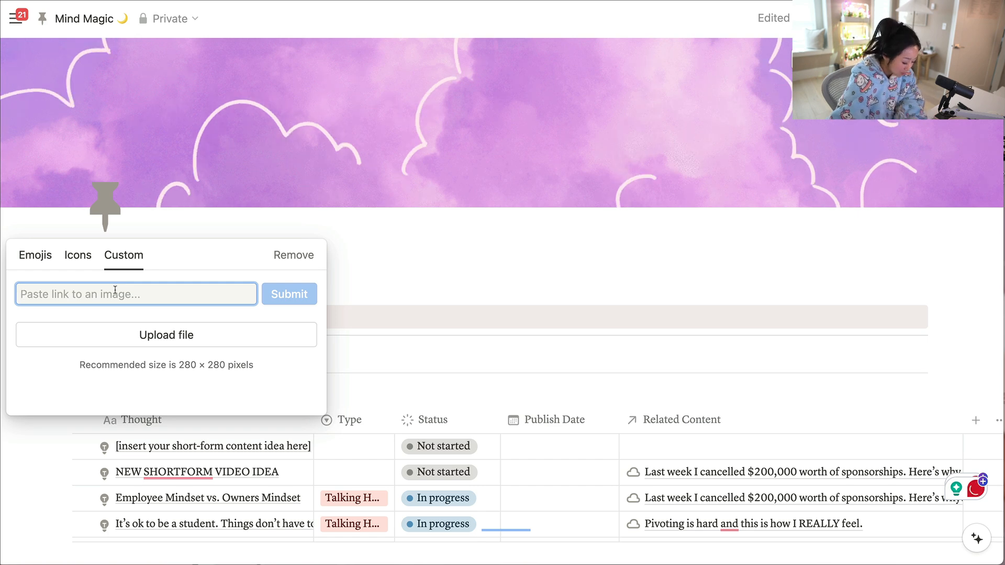
pyautogui.hotkey('ctrl', 'v')
pyautogui.press('Return')
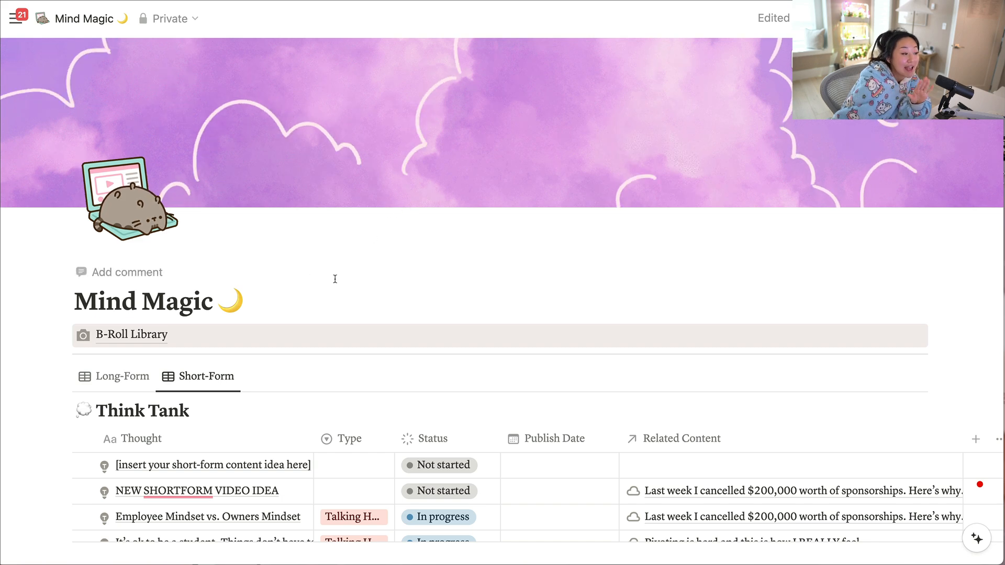
# Retitle the page with the owner's first name in the possessive followed by "Content Dashboard".
pyautogui.scroll(-5, 335, 279)
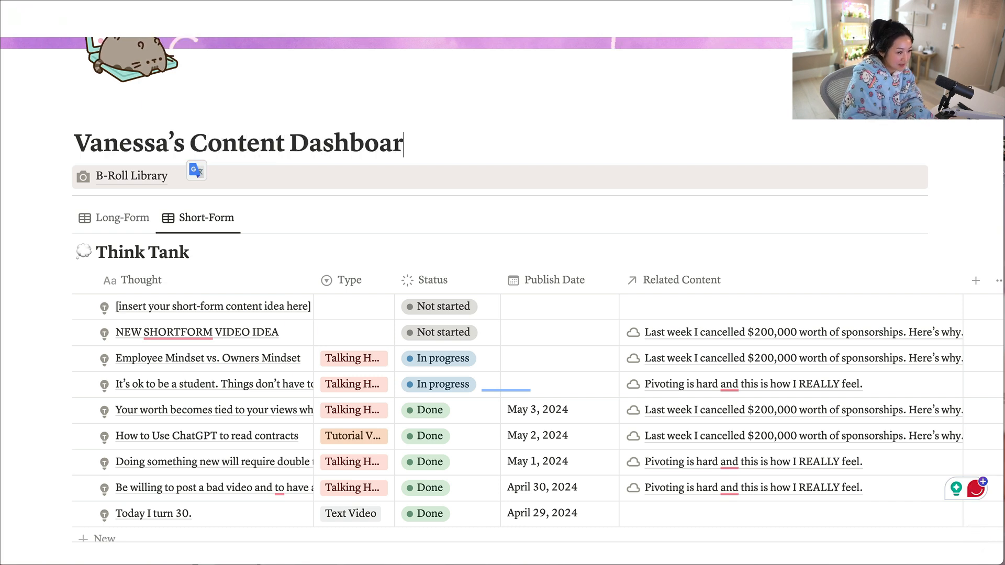
pyautogui.click(335, 178)
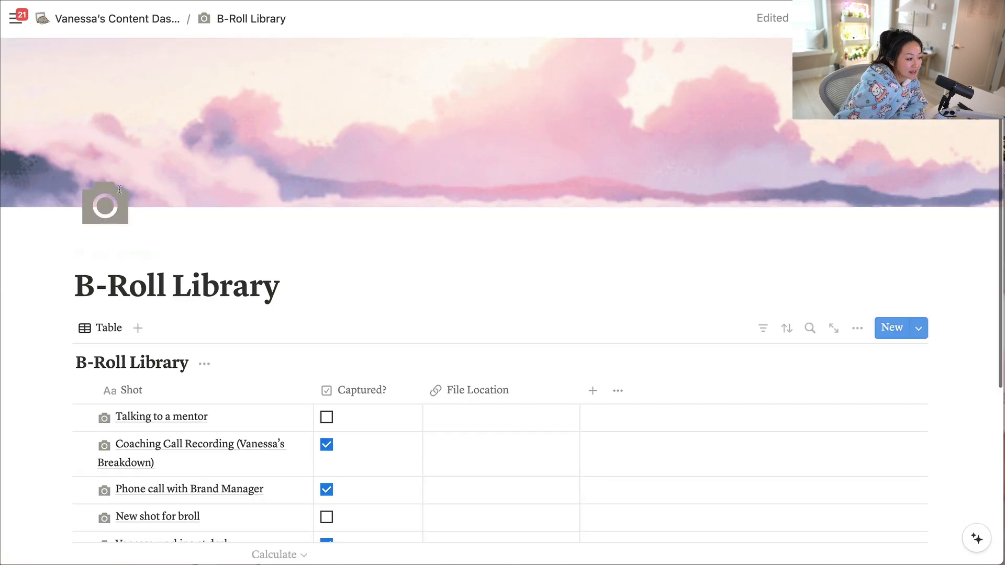
pyautogui.click(119, 21)
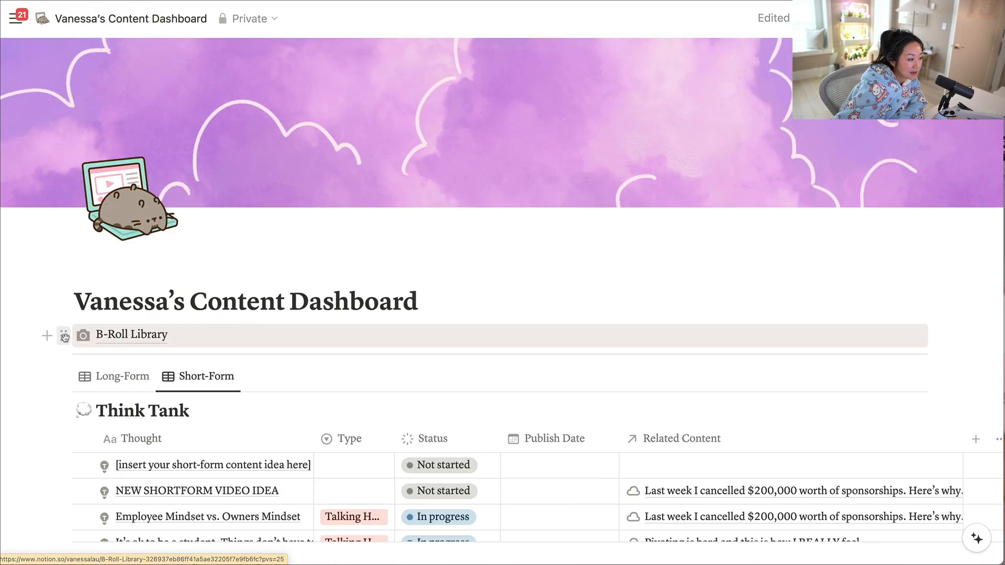
# Try pink text and a purple background on the B-Roll Library link block.
pyautogui.click(64, 336)
pyautogui.moveTo(121, 434)
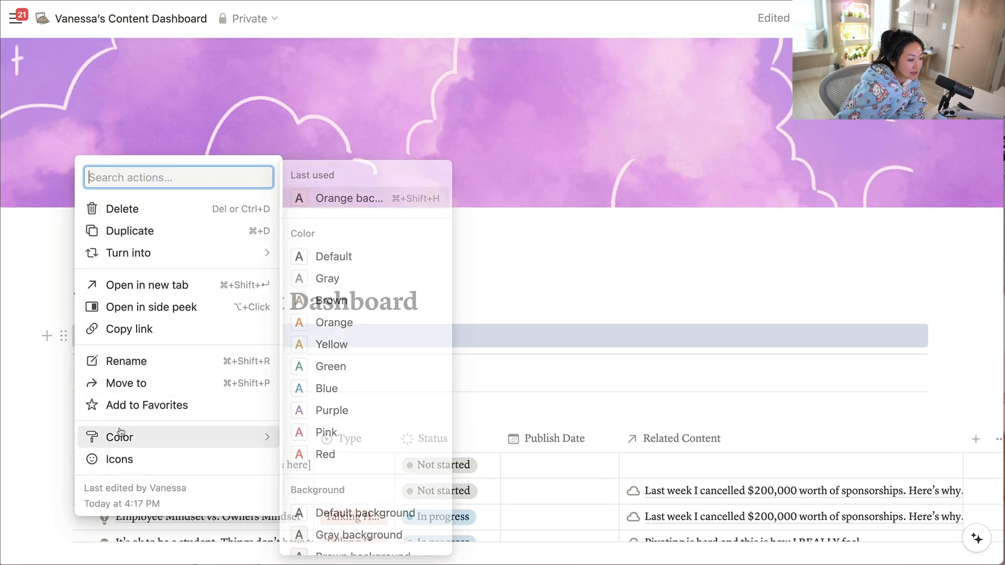
pyautogui.click(299, 432)
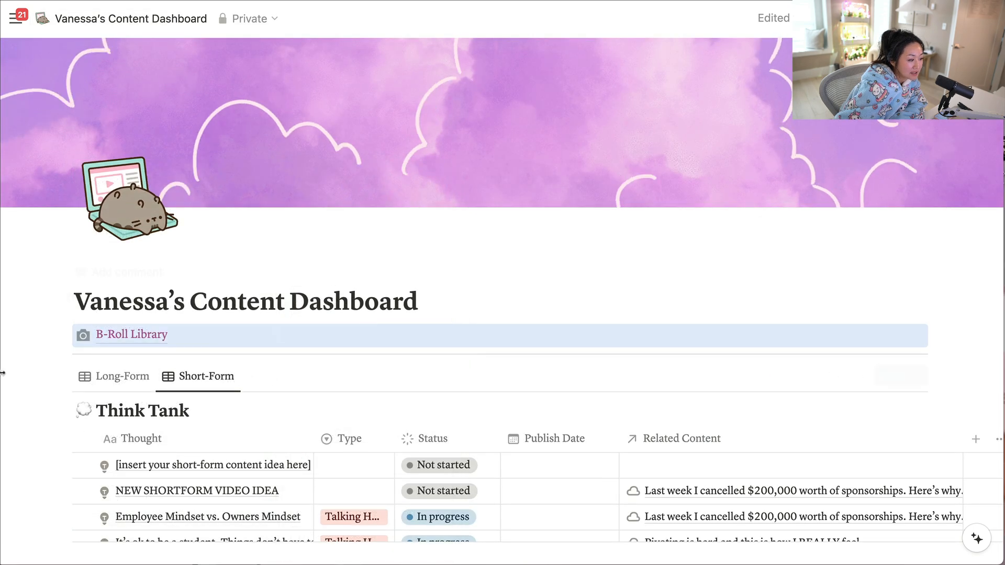
pyautogui.click(63, 336)
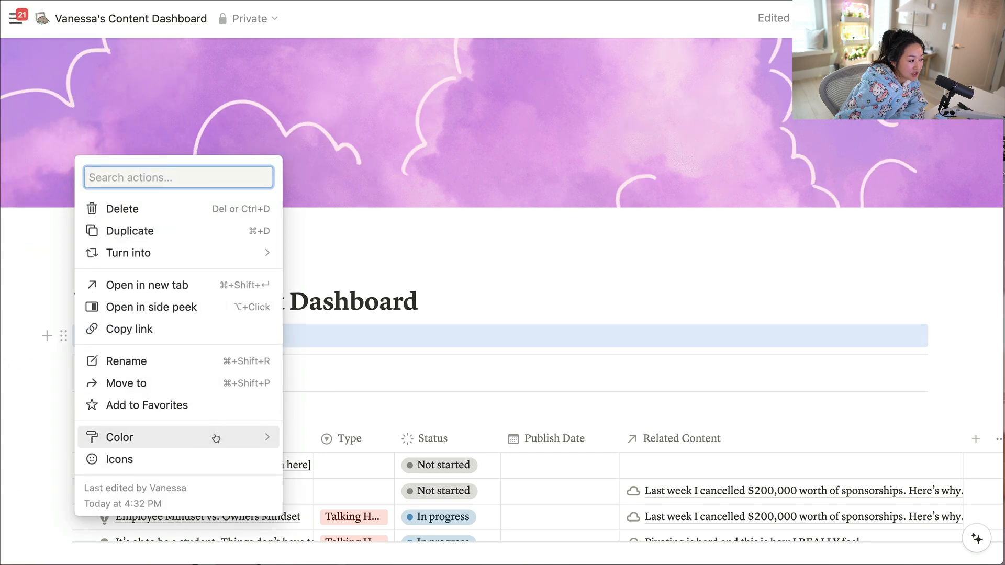
pyautogui.moveTo(216, 436)
pyautogui.scroll(-3, 314, 471)
pyautogui.click(331, 496)
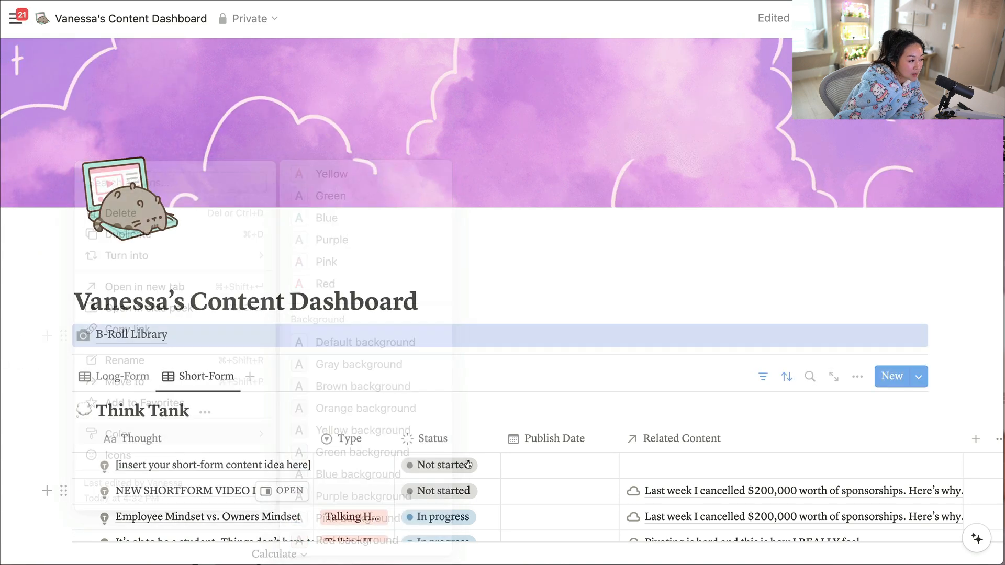
# Give the B-Roll Library link block a blue background.
pyautogui.click(63, 336)
pyautogui.moveTo(119, 437)
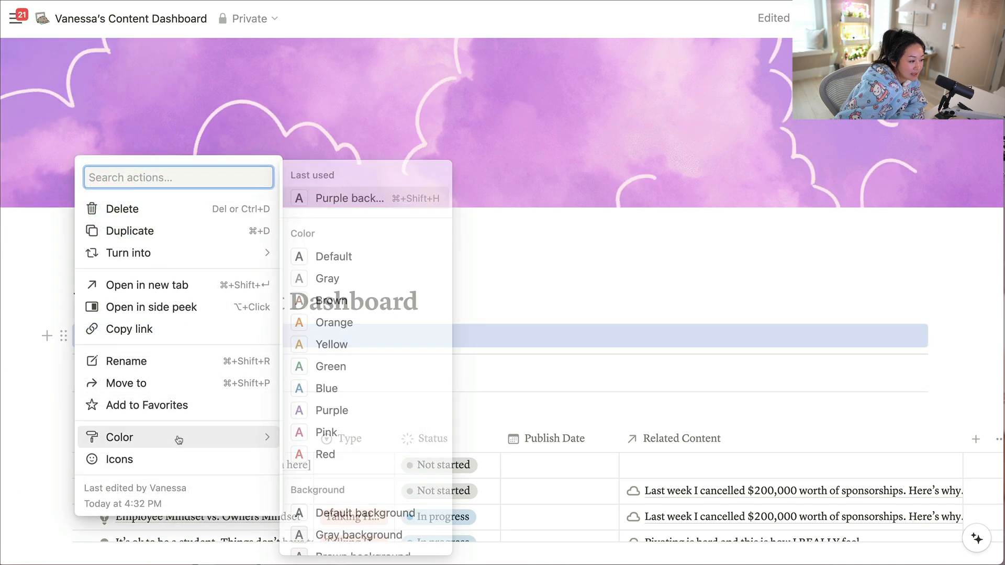
pyautogui.scroll(-3, 336, 445)
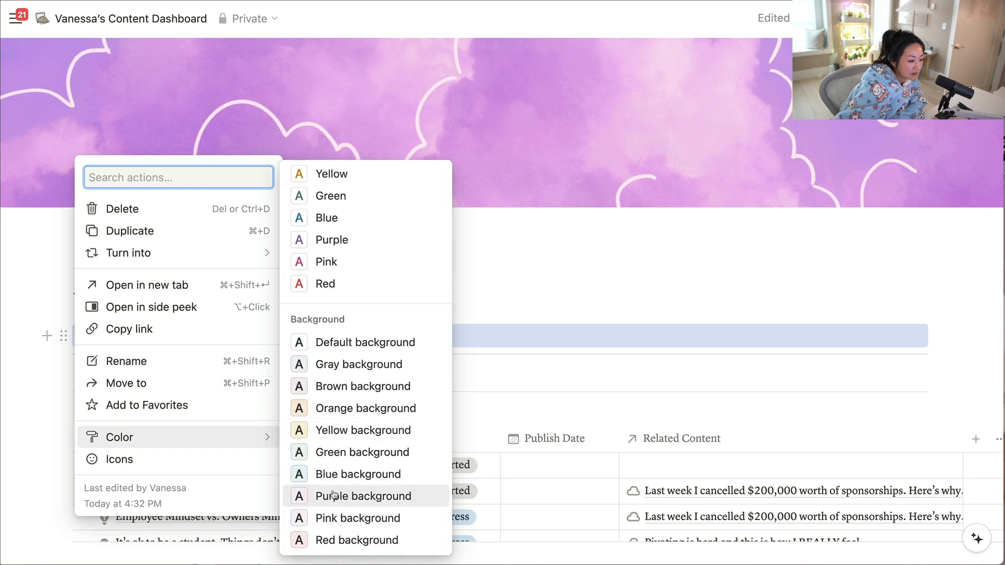
pyautogui.click(329, 475)
pyautogui.click(475, 288)
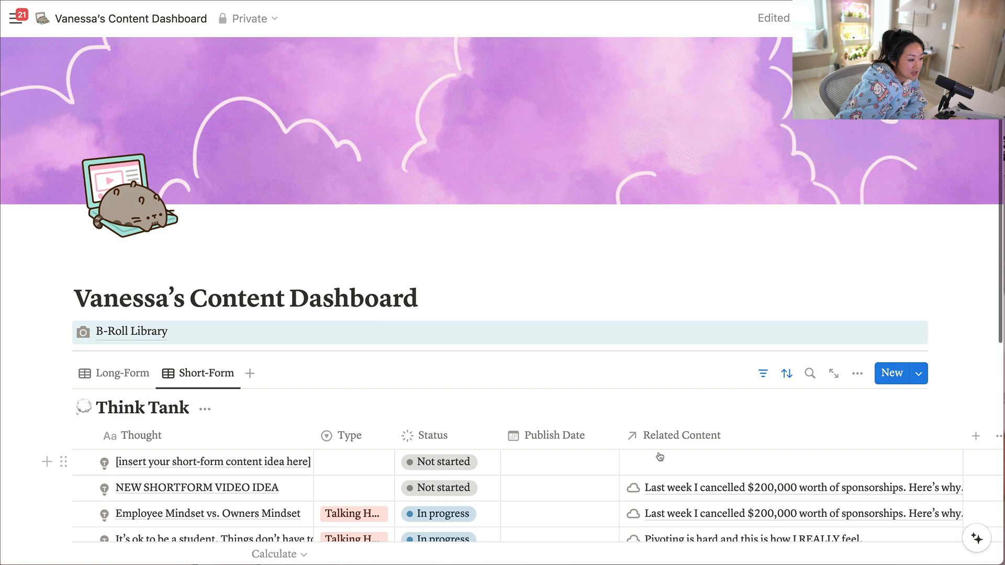
# Change the Think Tank database title to "Content Plan".
pyautogui.scroll(-3, 666, 464)
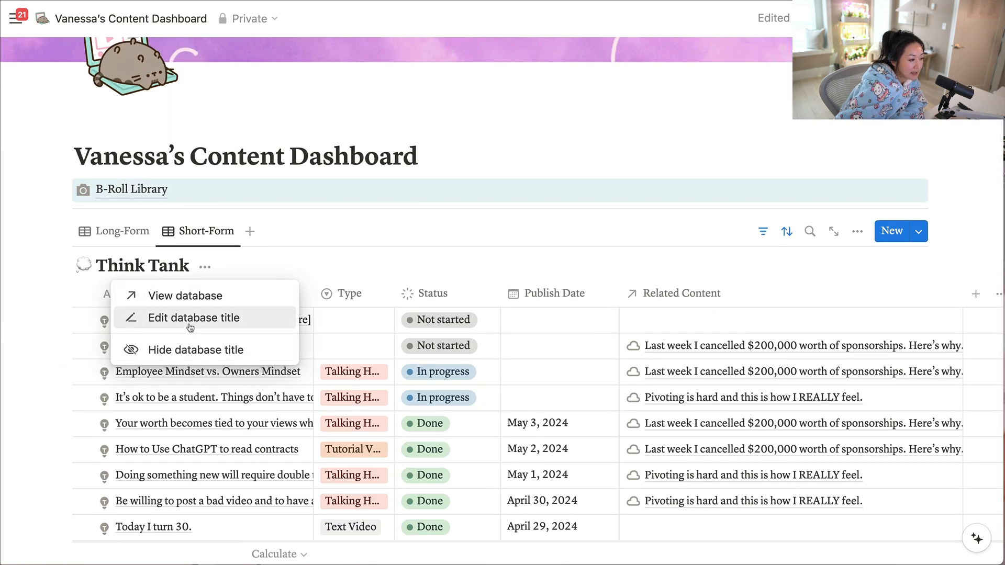
pyautogui.click(190, 327)
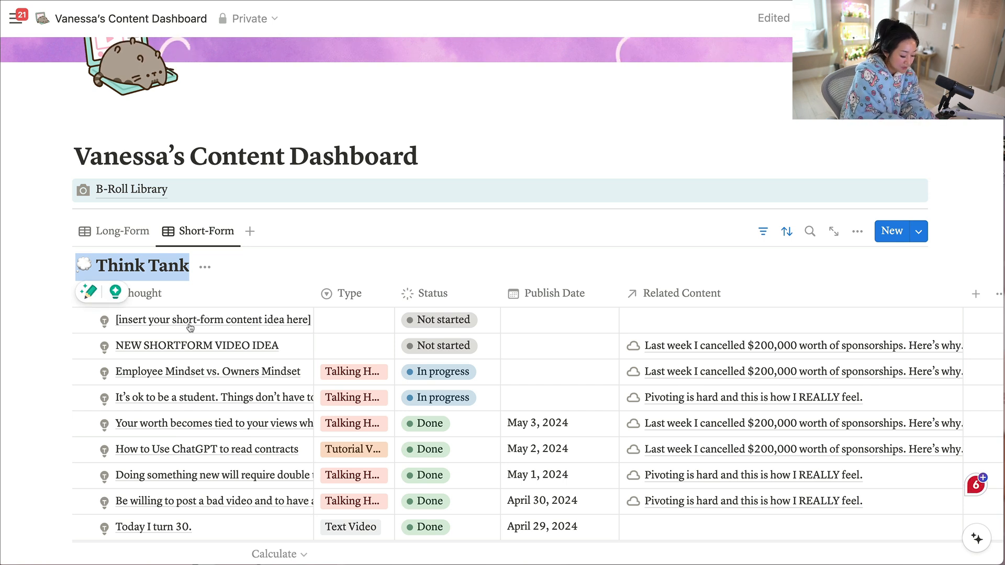
pyautogui.write('Content Plan')
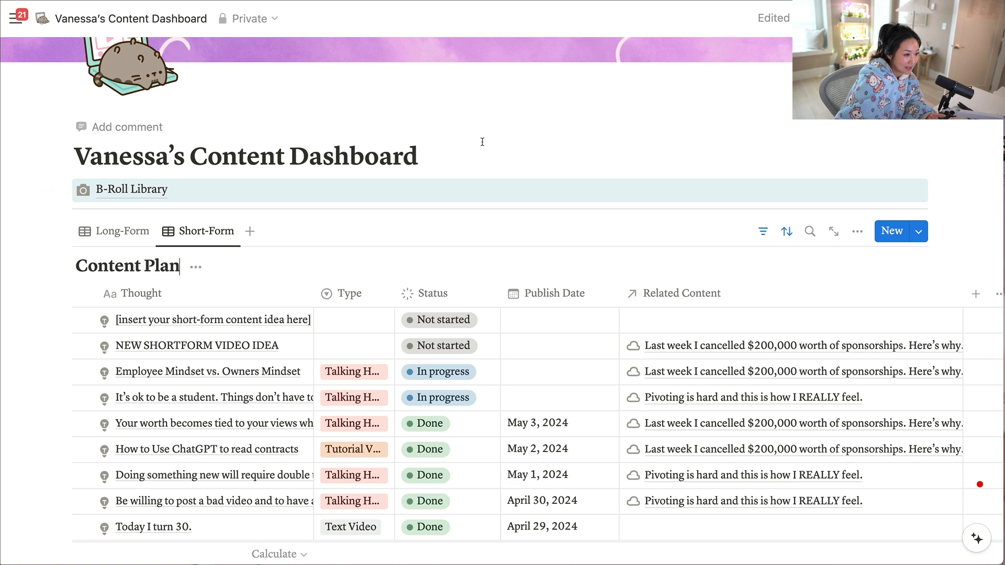
# Add a blank entry at the end of the Content Plan database's Long-Form view.
pyautogui.scroll(-3, 422, 332)
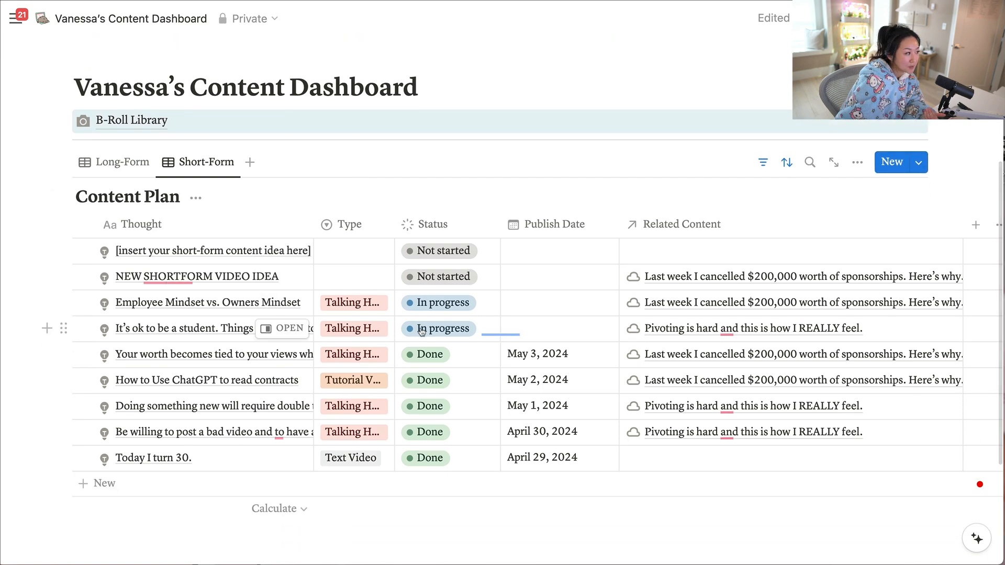
pyautogui.click(118, 162)
pyautogui.click(111, 478)
pyautogui.press('Escape')
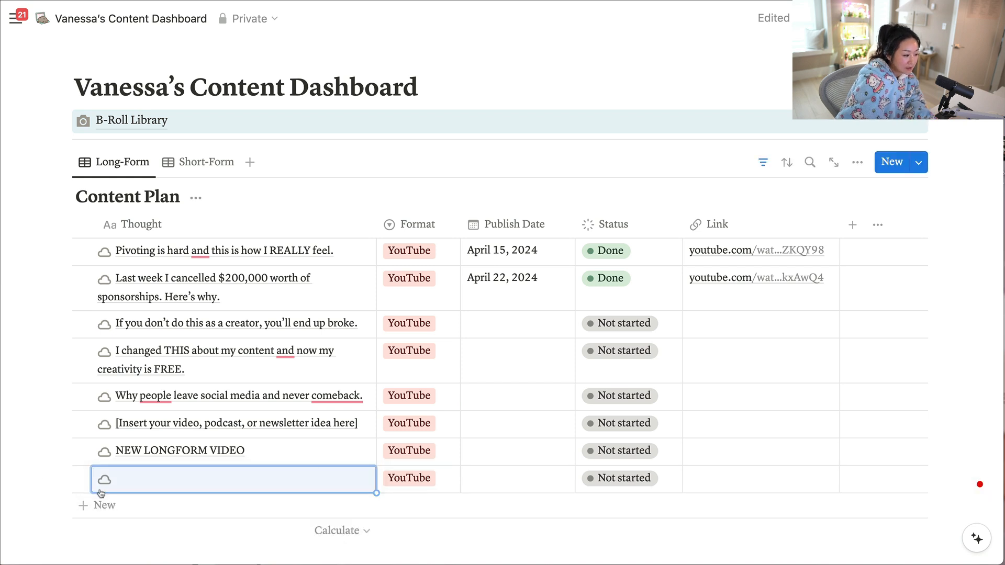
# Add a blank entry to the Content Plan database's Short-Form view.
pyautogui.click(211, 172)
pyautogui.scroll(-5, 99, 325)
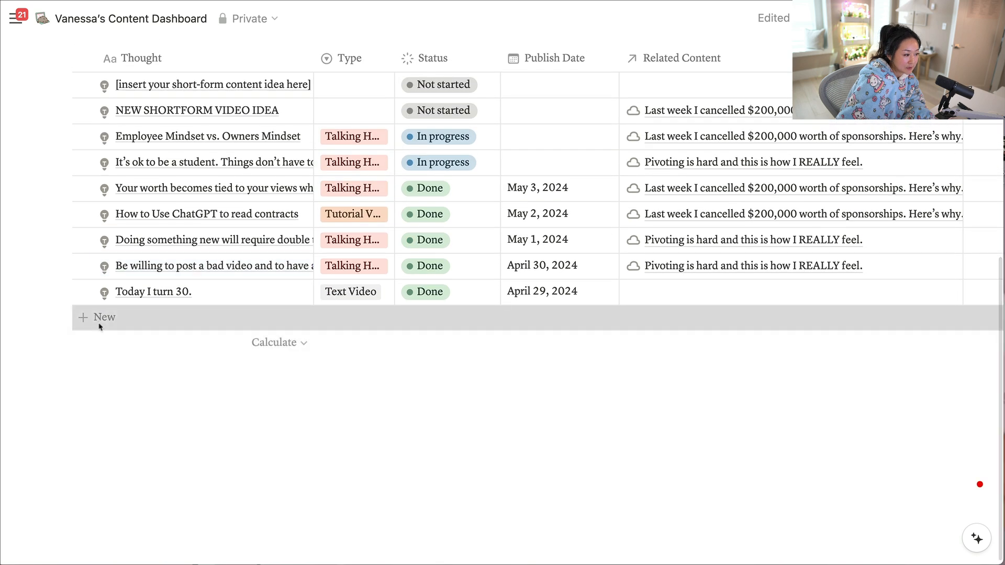
pyautogui.click(100, 318)
pyautogui.press('Escape')
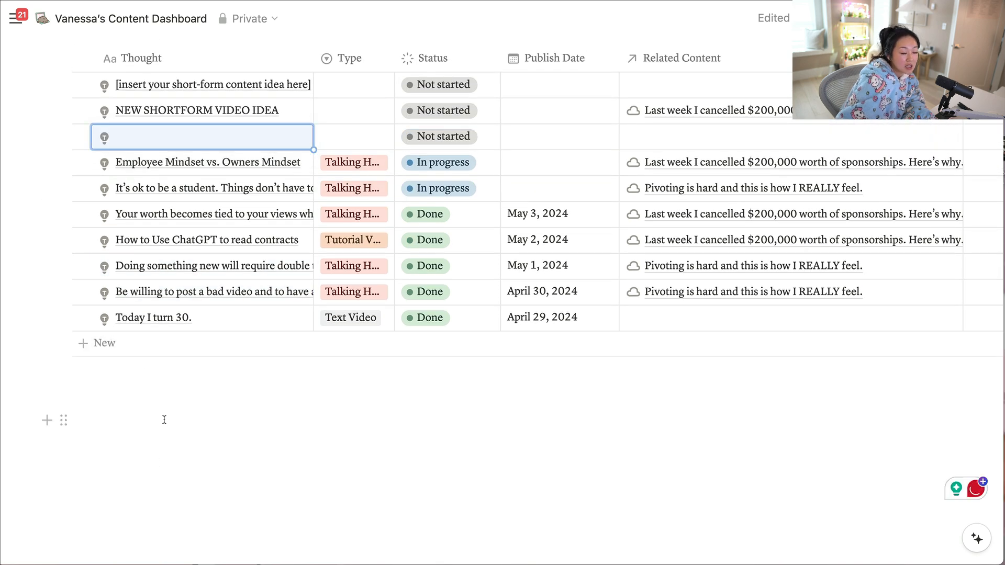
# Return to the Long-Form view and open its default cloud-icon template for editing.
pyautogui.scroll(4, 100, 198)
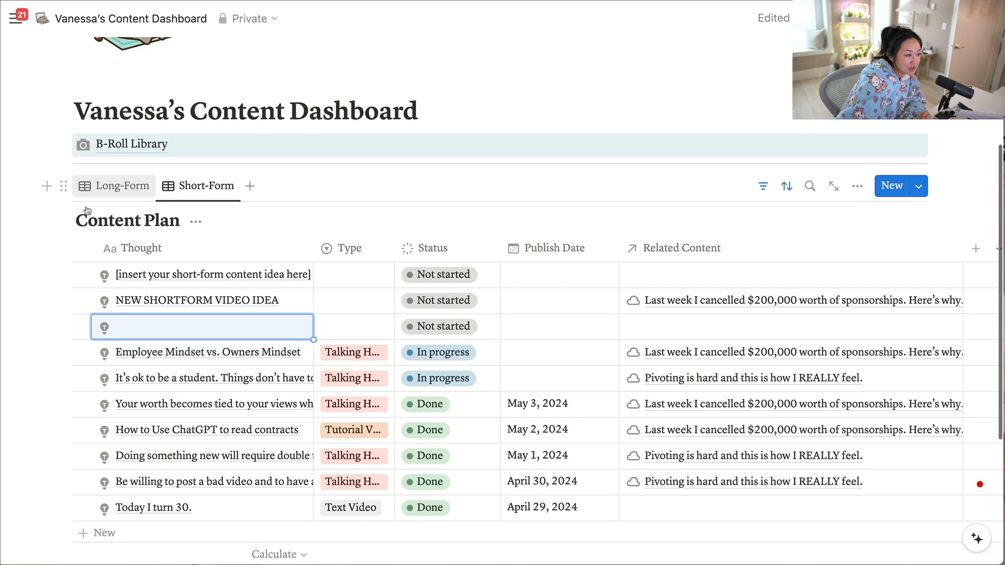
pyautogui.click(97, 190)
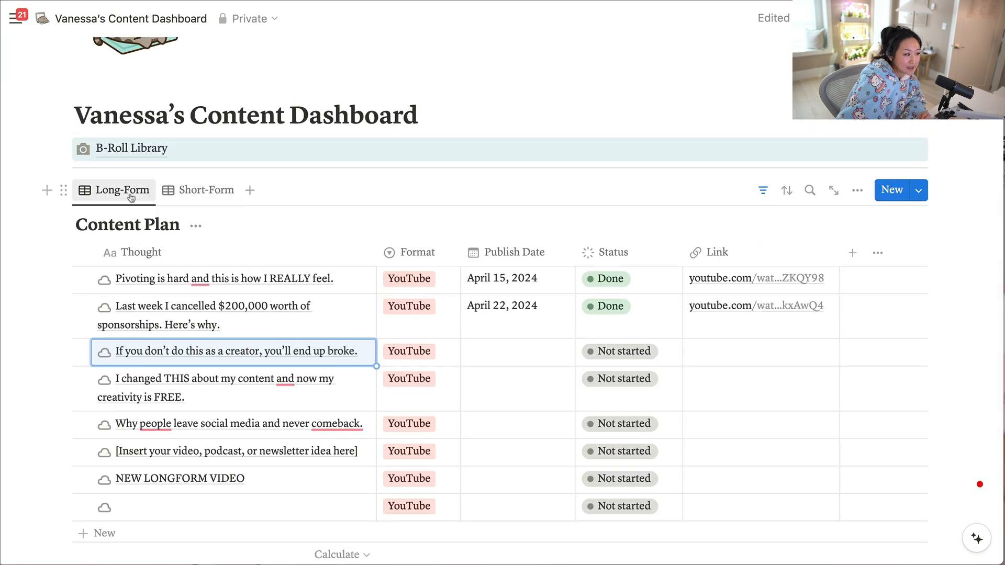
pyautogui.click(920, 191)
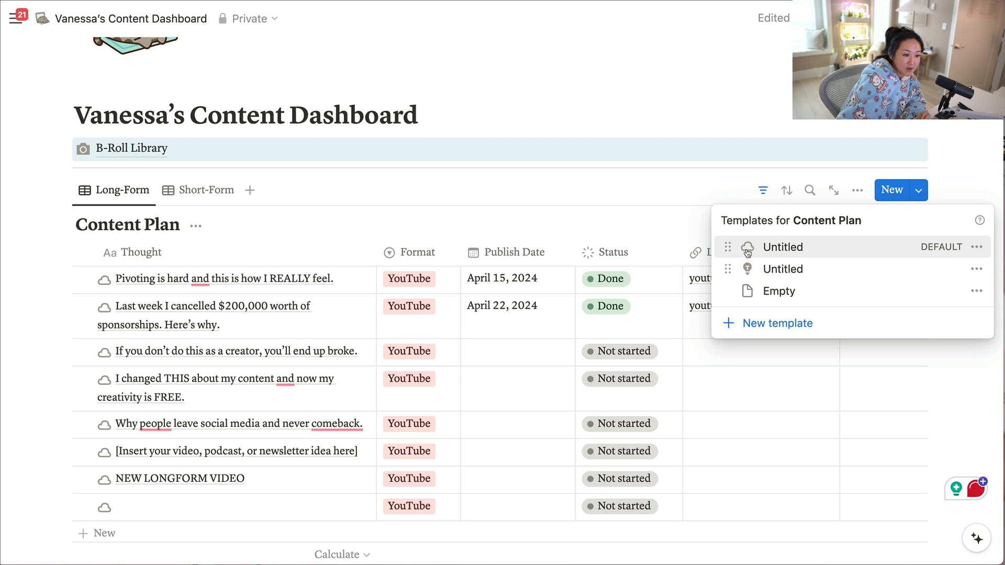
pyautogui.click(972, 255)
pyautogui.click(983, 252)
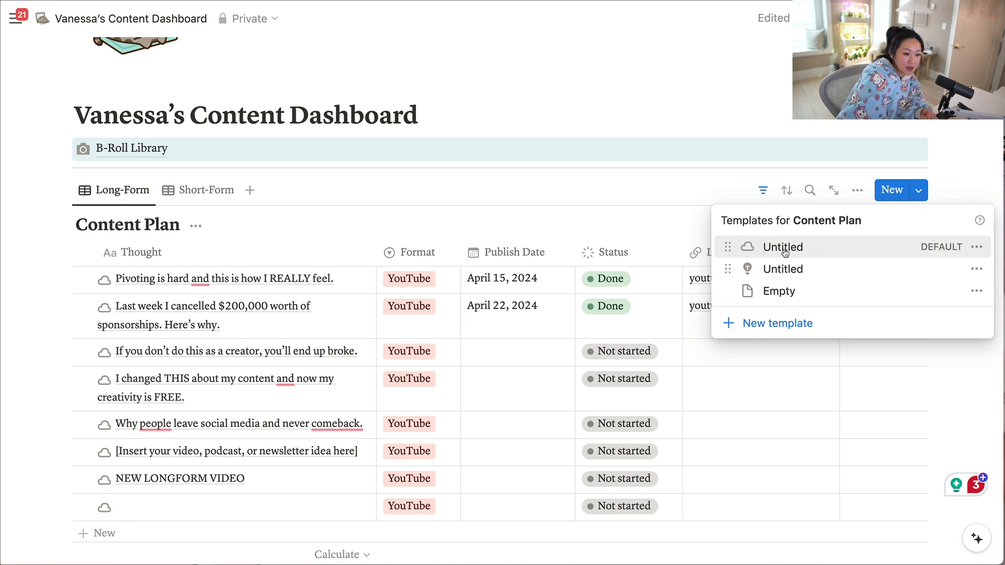
pyautogui.click(977, 248)
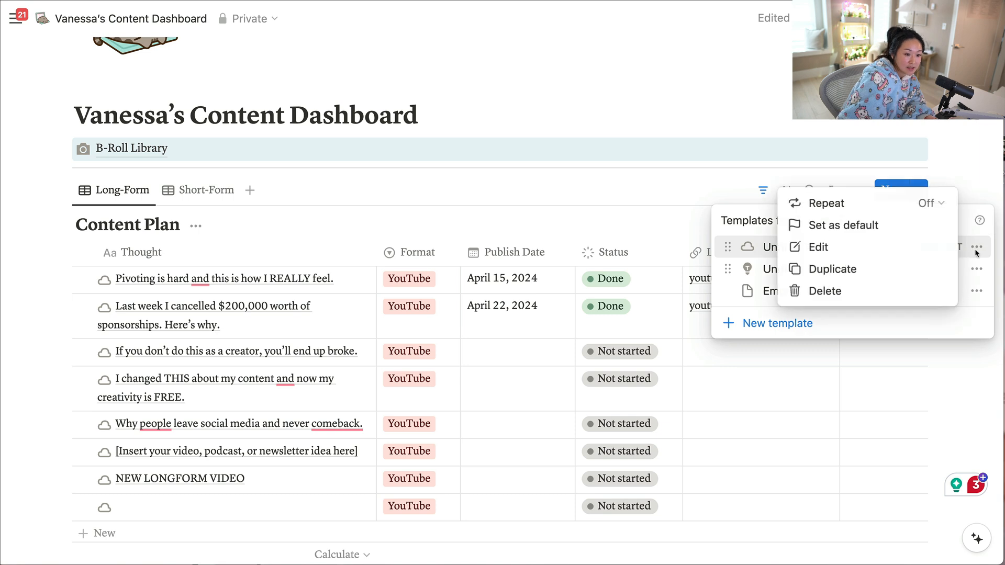
pyautogui.click(832, 250)
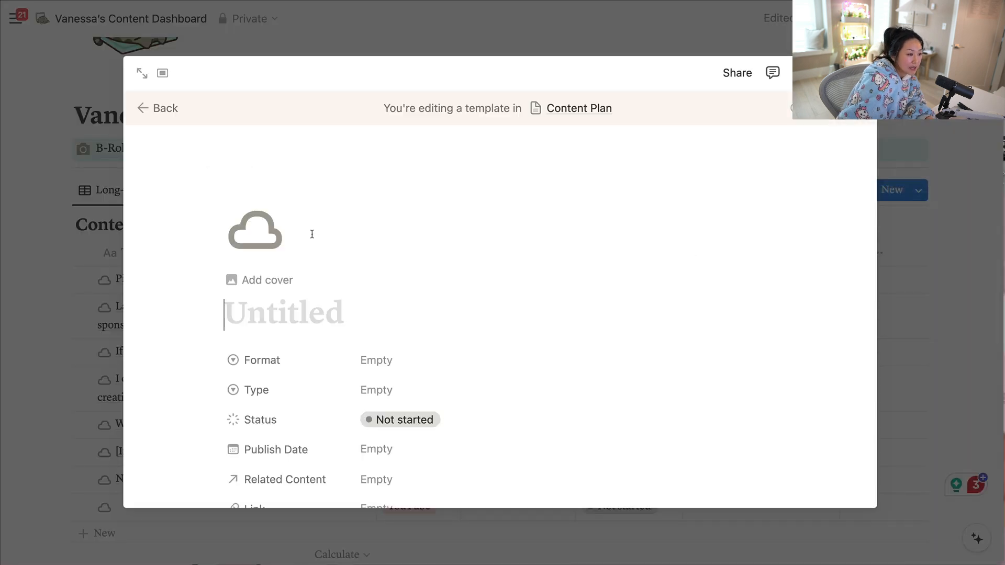
# Replace the template's cloud icon with a green apple icon.
pyautogui.click(255, 230)
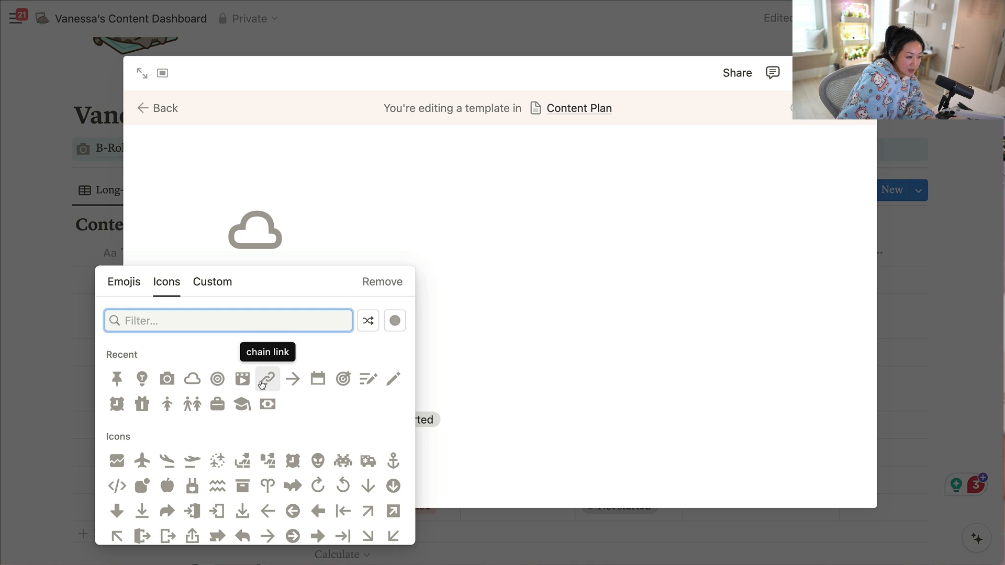
pyautogui.click(394, 321)
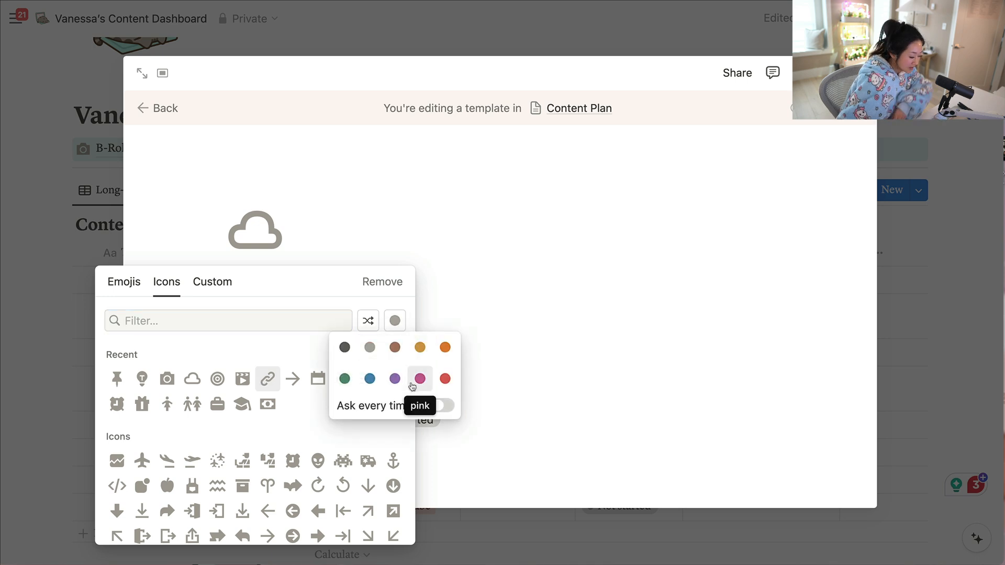
pyautogui.click(344, 379)
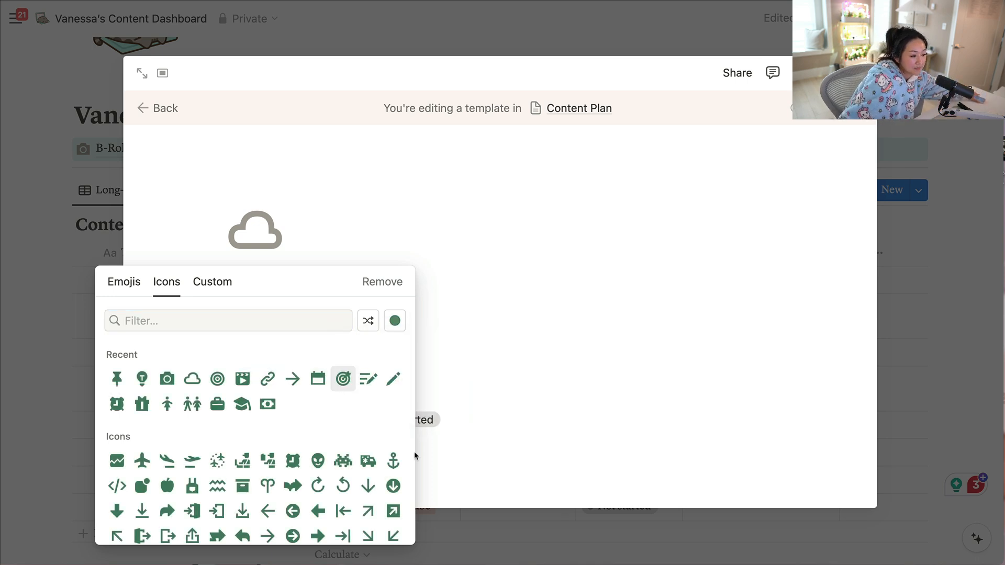
pyautogui.click(167, 486)
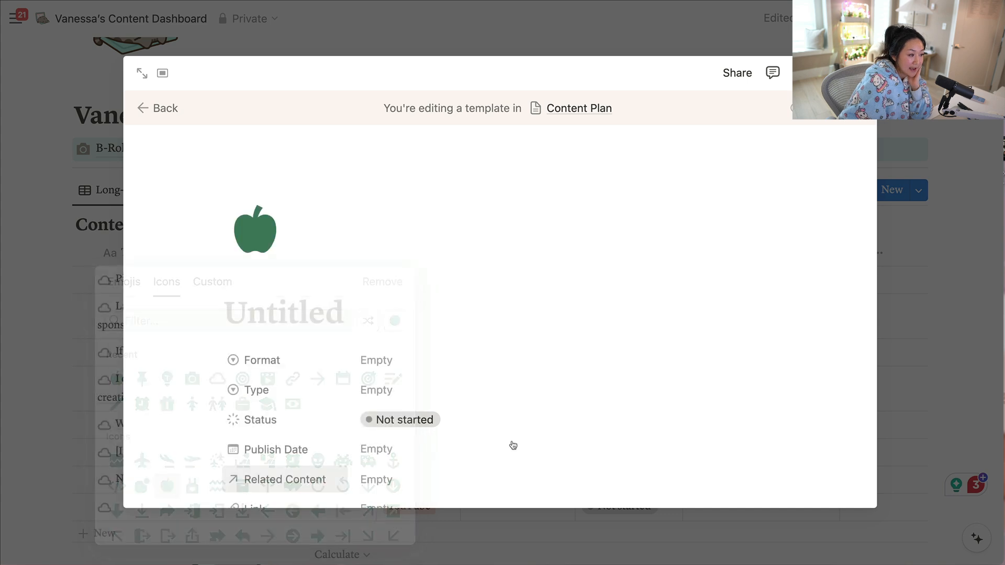
# Delete the surplus empty lines at the end of the template's Seeds callout.
pyautogui.scroll(-8, 534, 356)
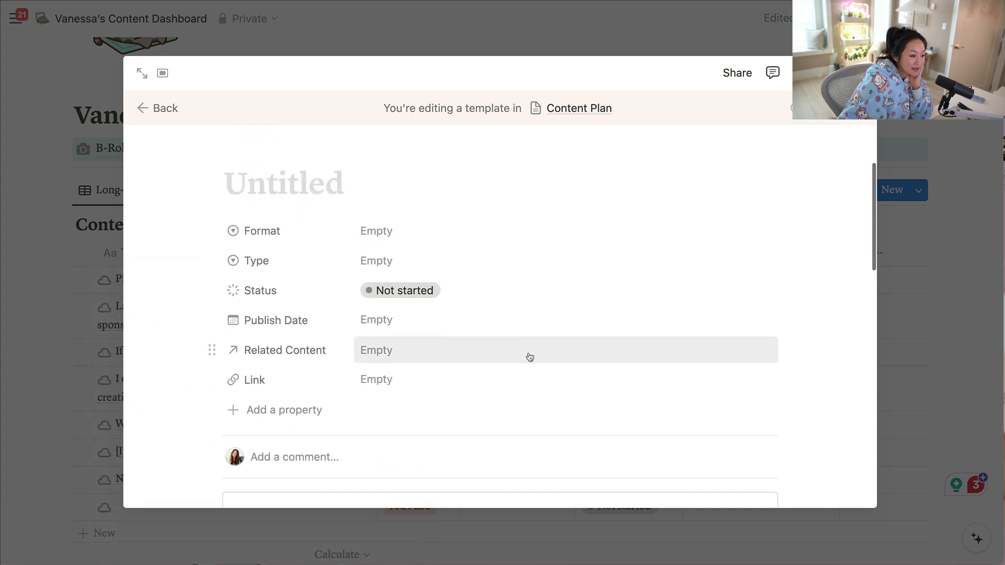
pyautogui.click(316, 412)
pyautogui.press('BackSpace')
pyautogui.press('BackSpace')
pyautogui.press('BackSpace')
pyautogui.press('BackSpace')
pyautogui.press('BackSpace')
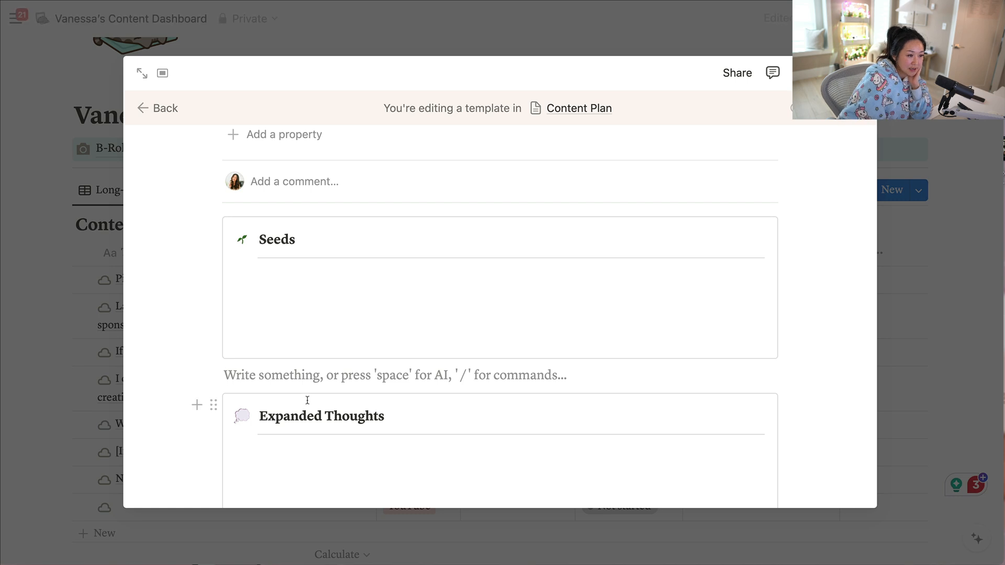
# Delete the surplus empty lines at the end of the Expanded Thoughts callout.
pyautogui.scroll(-3, 306, 400)
pyautogui.scroll(-7, 313, 394)
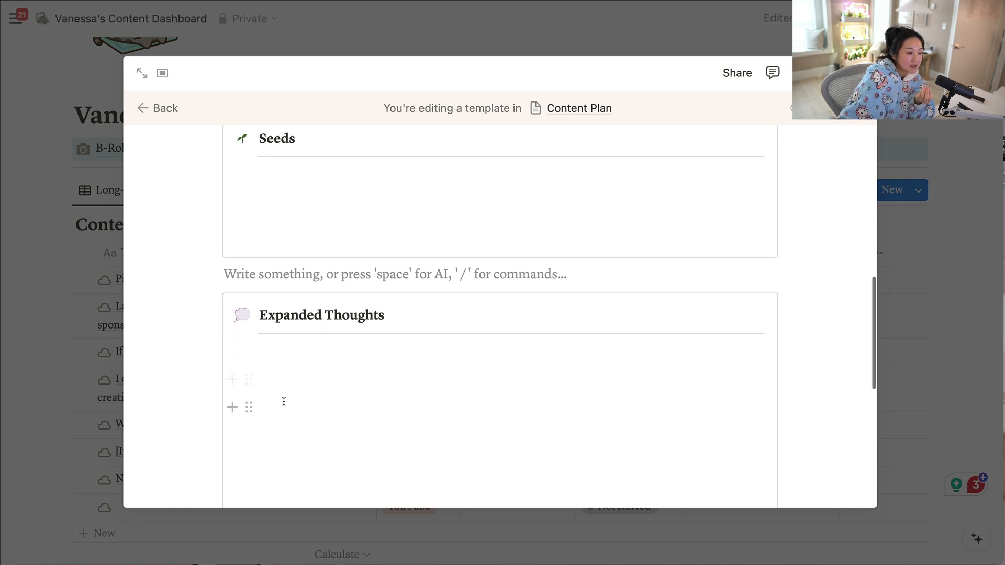
pyautogui.scroll(8, 267, 314)
pyautogui.scroll(-6, 293, 309)
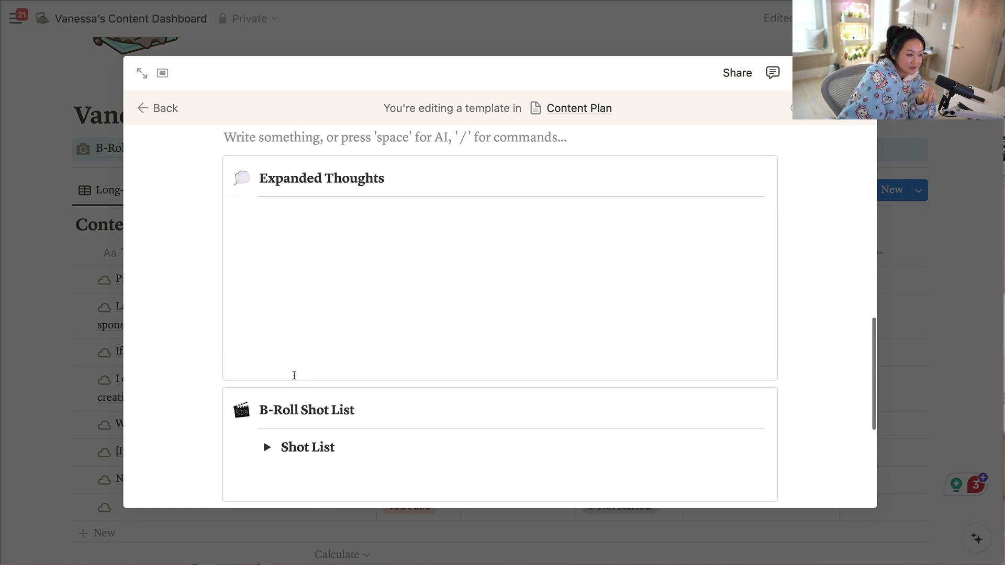
pyautogui.press('BackSpace')
pyautogui.press('BackSpace')
pyautogui.press('BackSpace')
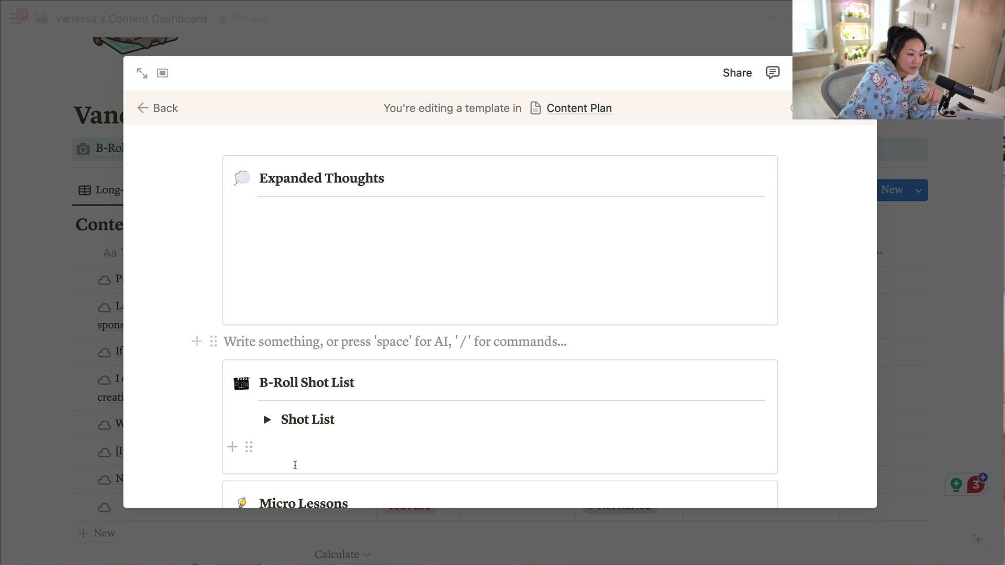
# Expand the Shot List toggle and look over its table and the Micro Lessons section.
pyautogui.click(268, 420)
pyautogui.scroll(-6, 314, 392)
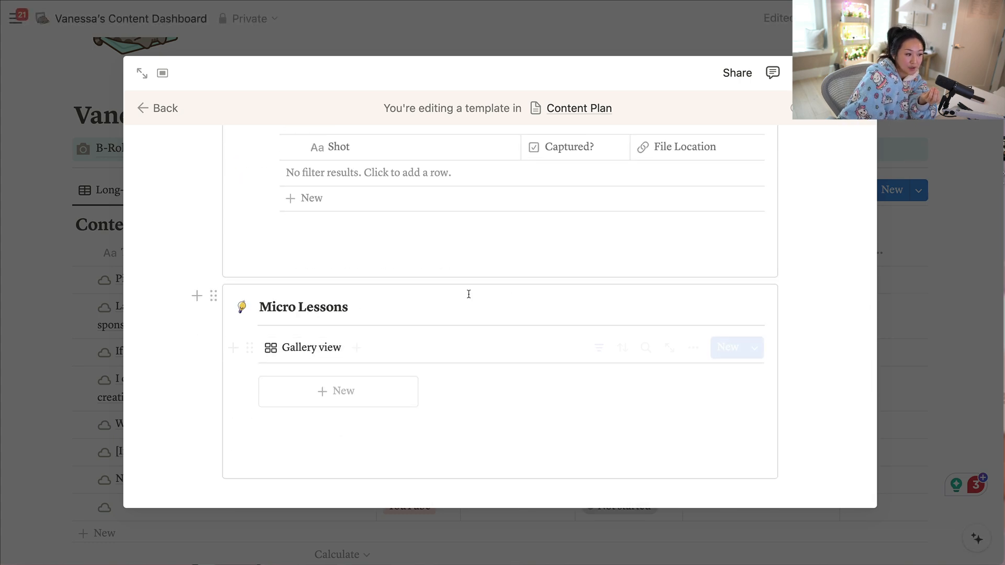
pyautogui.scroll(15, 692, 370)
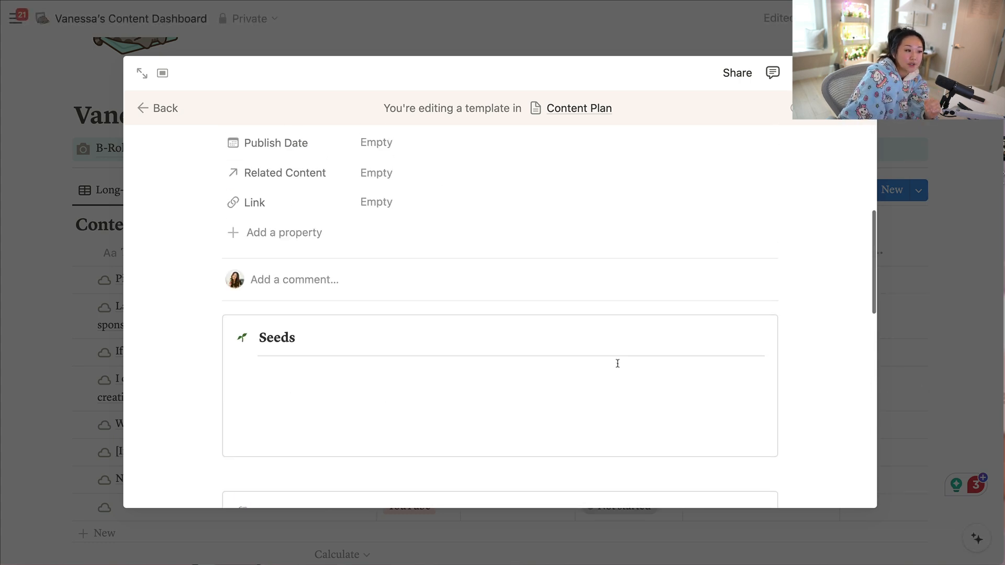
# Rename the template's Seeds heading to "Initial Ideas" in bold and close the template.
pyautogui.scroll(-2, 662, 380)
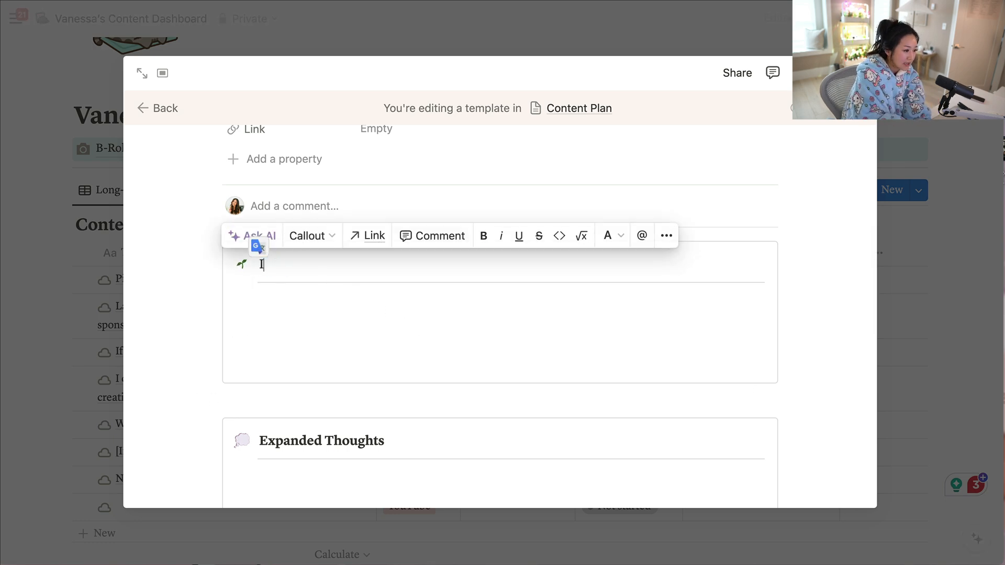
pyautogui.write('nitial Ideas')
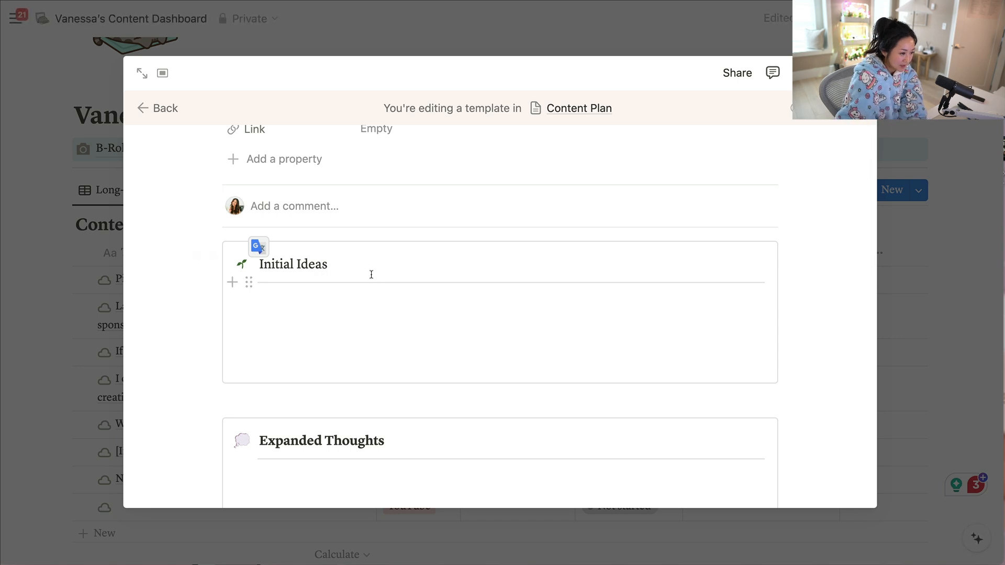
pyautogui.hotkey('ctrl', 'b')
pyautogui.click(444, 362)
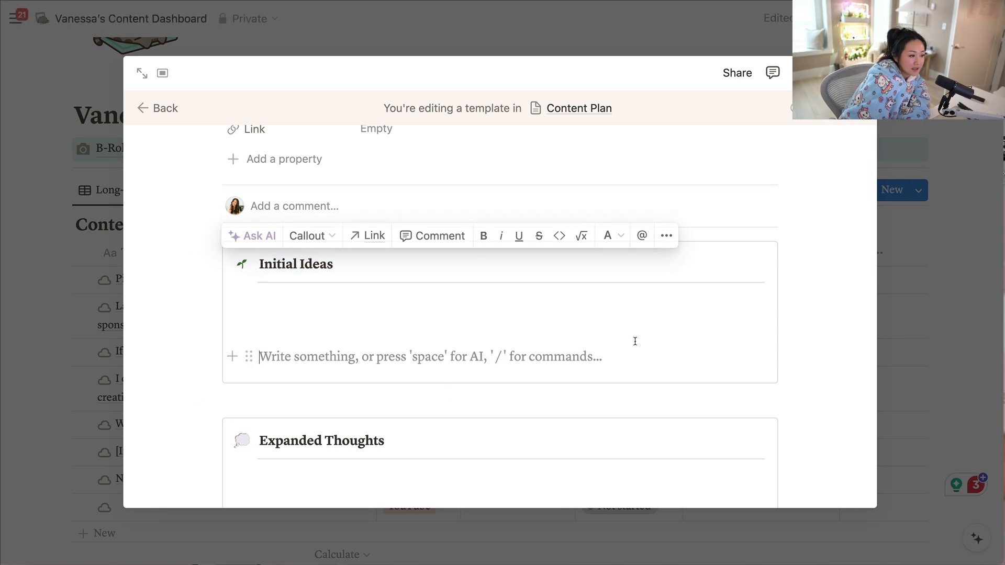
pyautogui.click(890, 317)
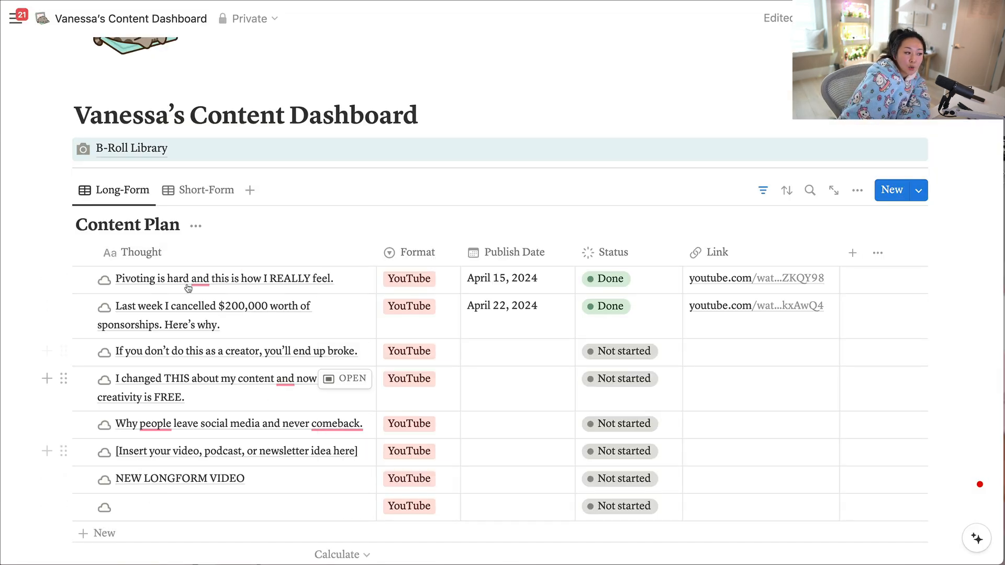
# Add a Long-Form entry named "New Idea".
pyautogui.scroll(-2, 169, 438)
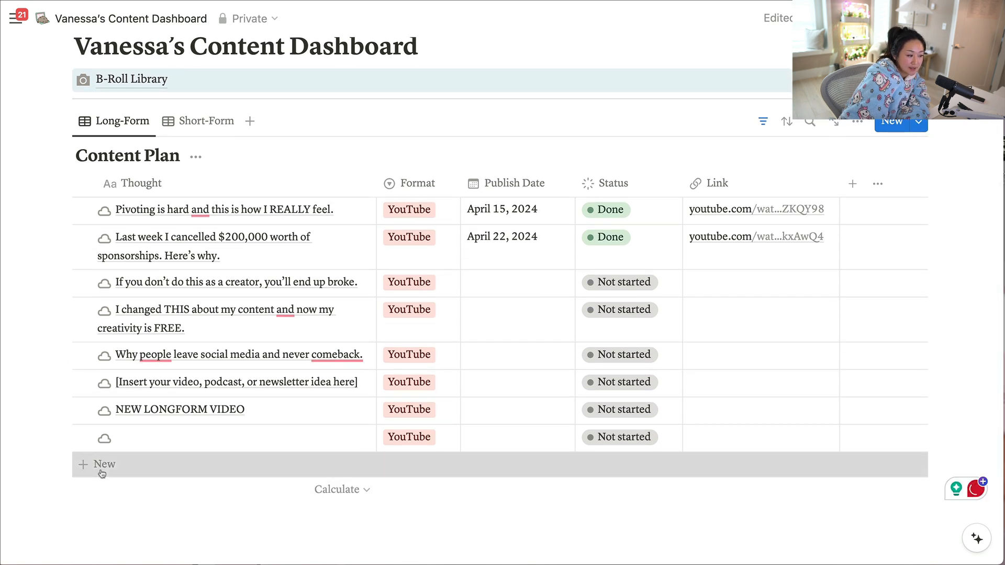
pyautogui.click(102, 464)
pyautogui.write('Neq')
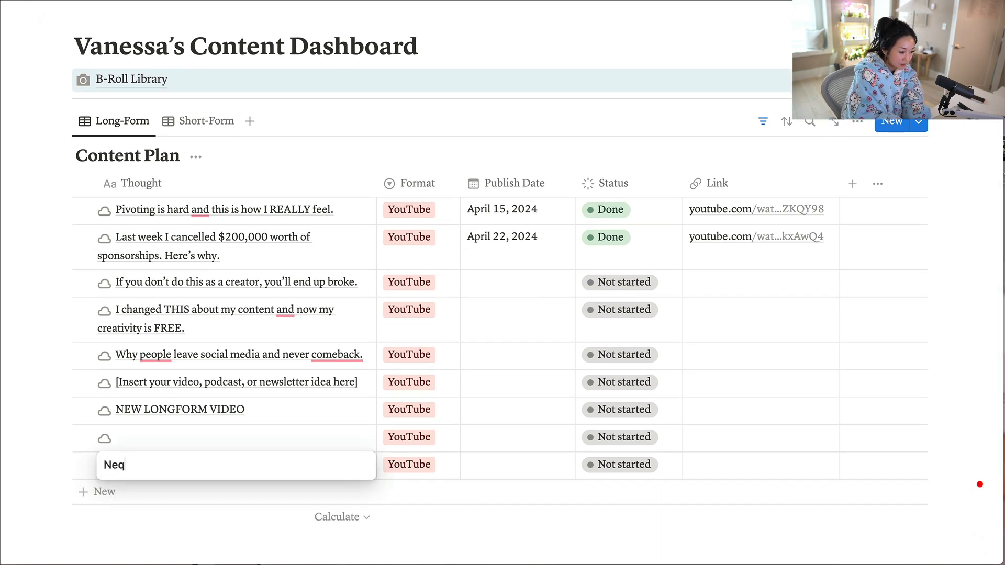
pyautogui.write(' Idea')
pyautogui.press('Return')
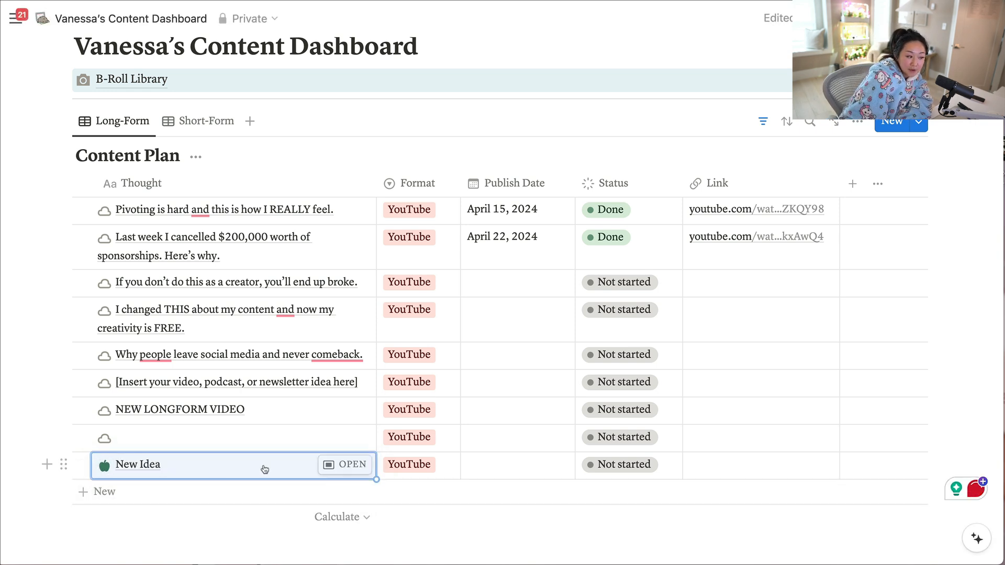
# Open the New Idea entry, check the sections it takes from the template, and close it.
pyautogui.click(345, 464)
pyautogui.scroll(-5, 454, 366)
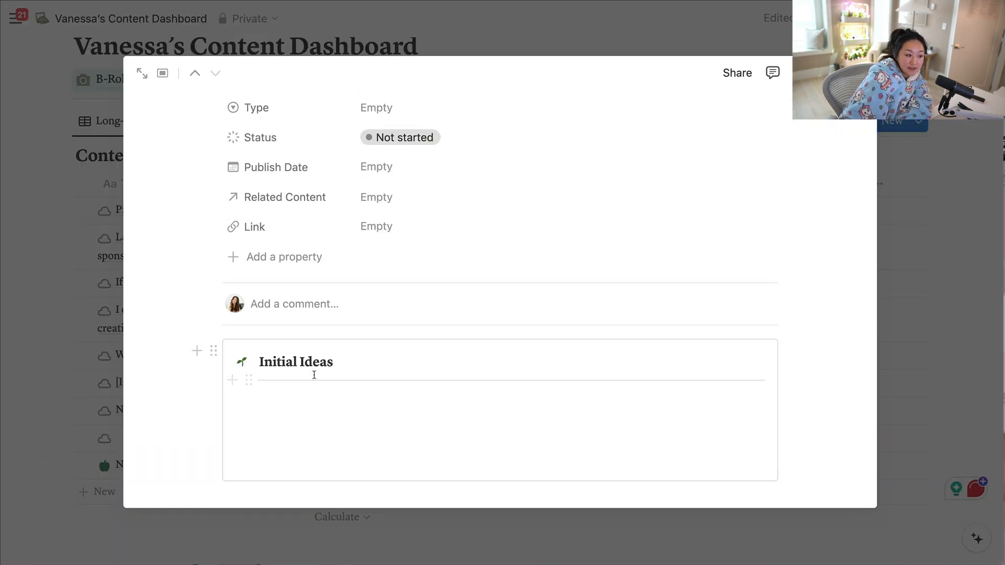
pyautogui.scroll(-5, 314, 375)
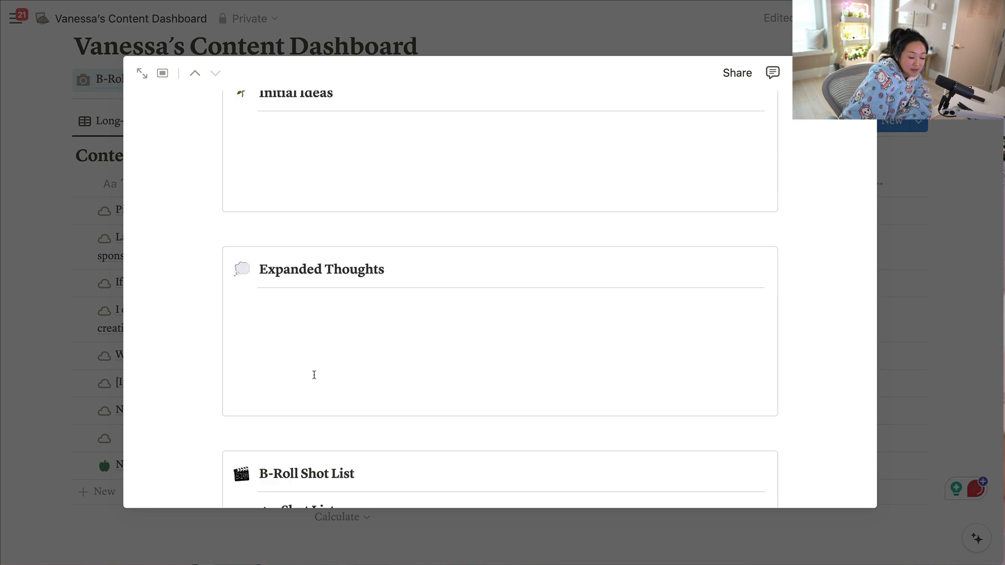
pyautogui.scroll(-5, 314, 374)
pyautogui.click(974, 122)
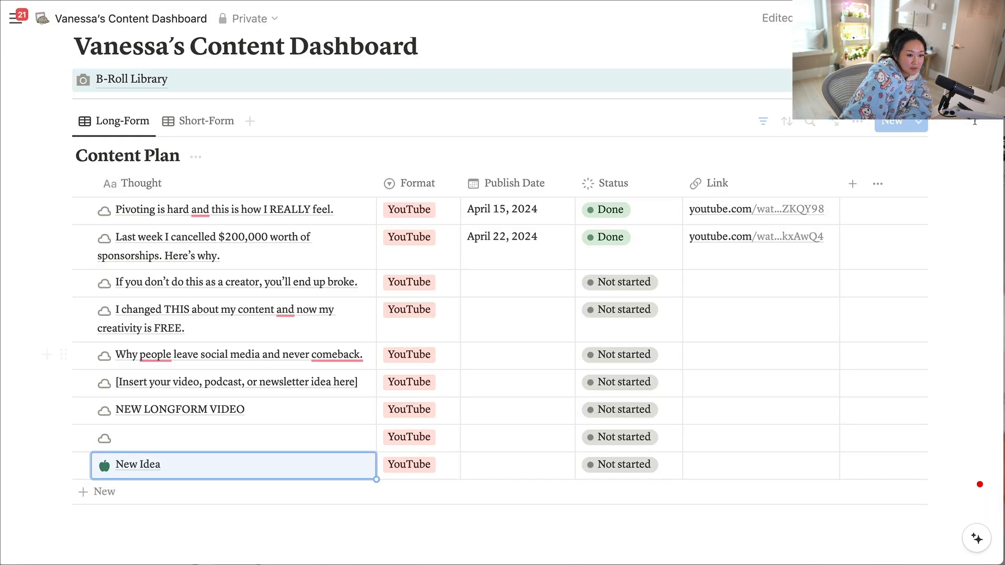
pyautogui.click(917, 125)
pyautogui.click(976, 180)
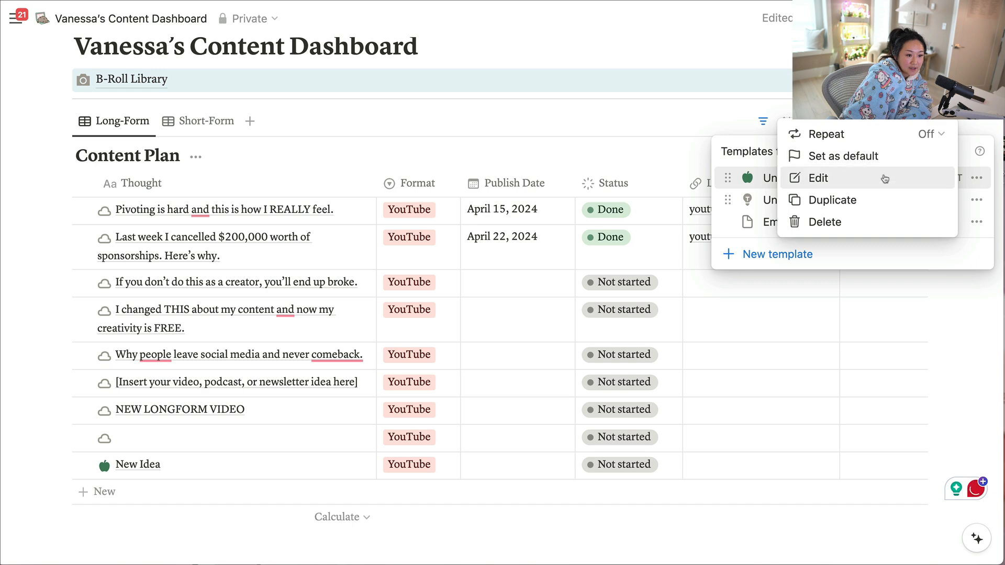
pyautogui.click(949, 303)
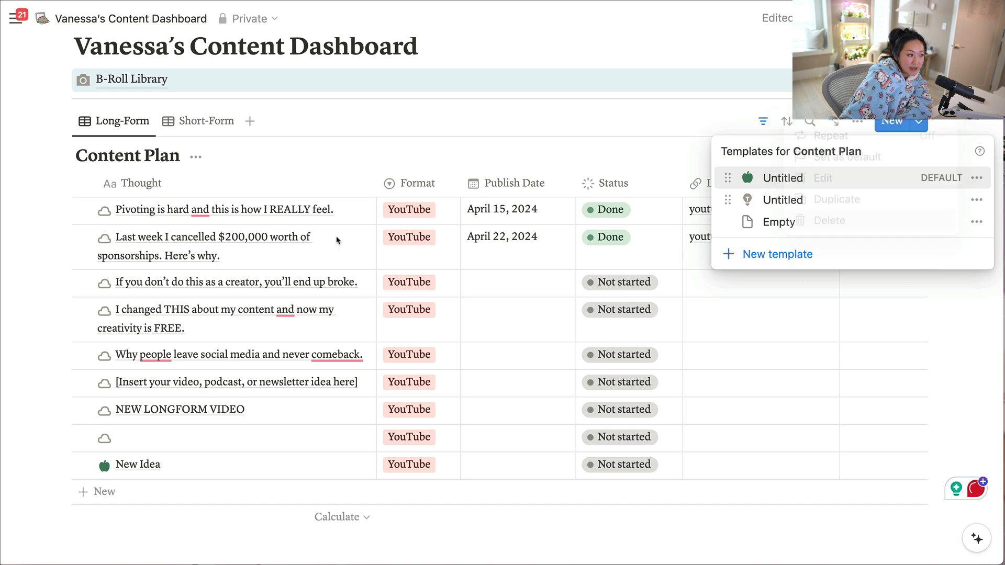
pyautogui.click(200, 124)
# Switch the Content Plan to the Short-Form view and open its default template for editing.
pyautogui.click(204, 124)
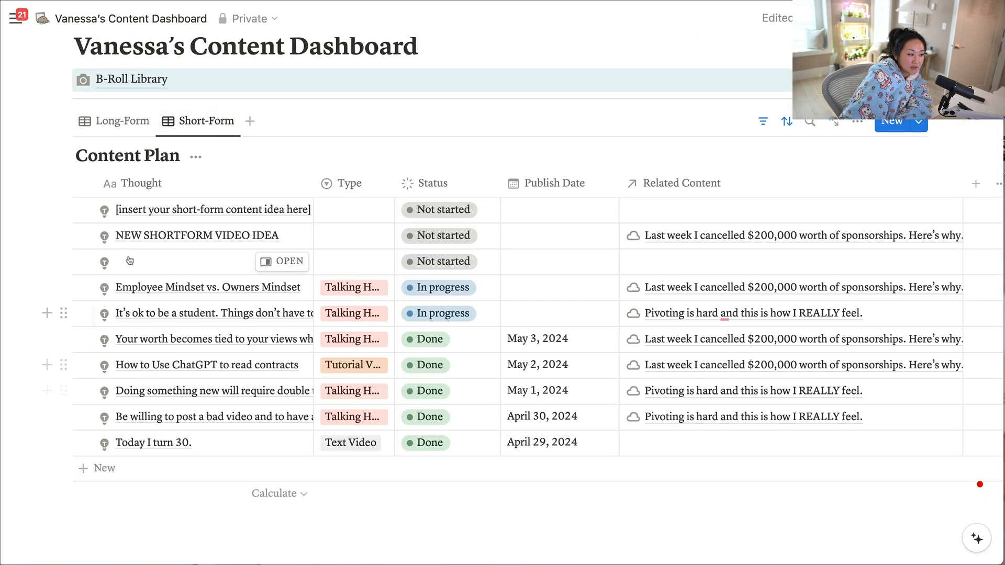
pyautogui.click(923, 127)
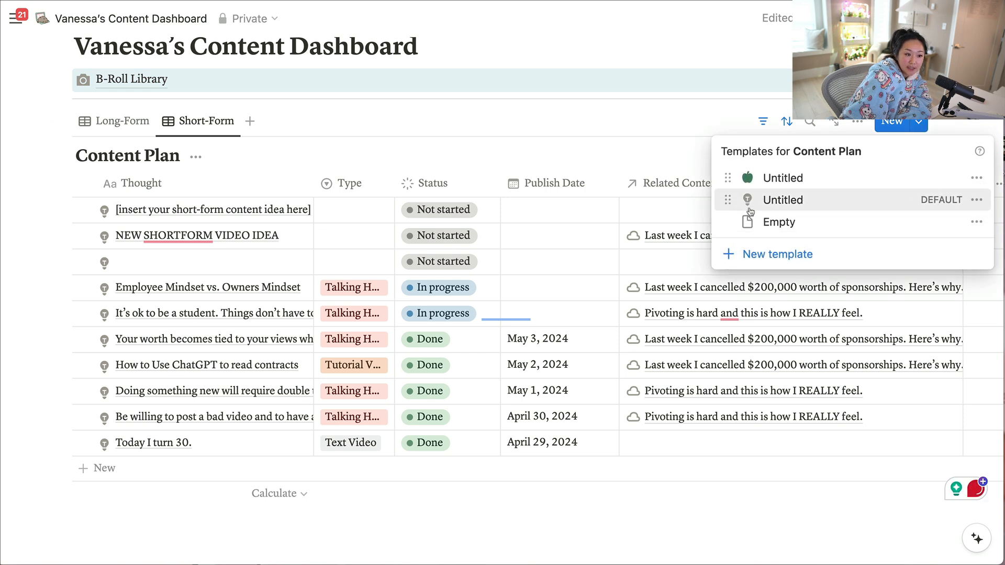
pyautogui.click(976, 199)
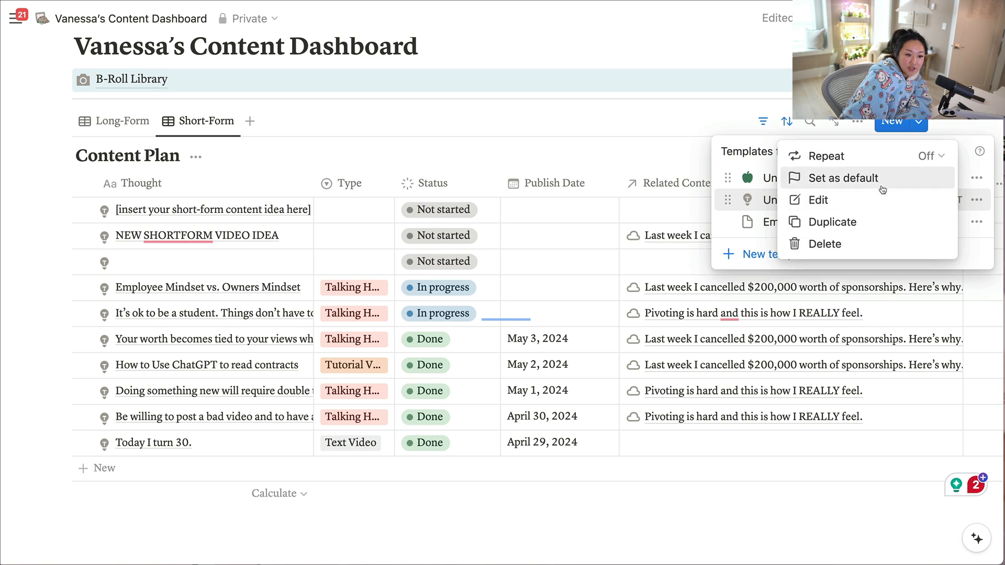
pyautogui.click(822, 201)
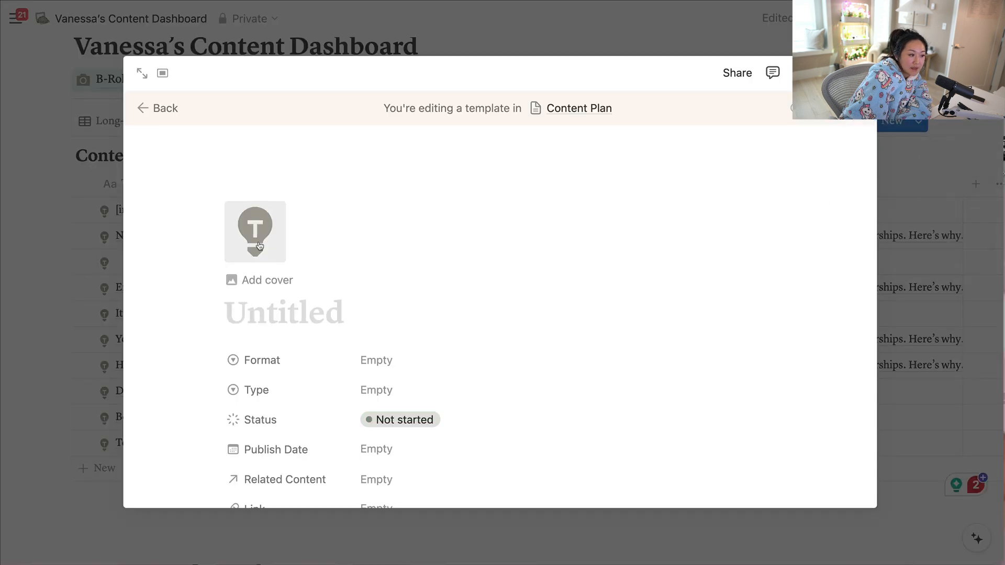
# Change the Short-Form template's icon to the woman figure in purple.
pyautogui.click(258, 245)
pyautogui.click(394, 320)
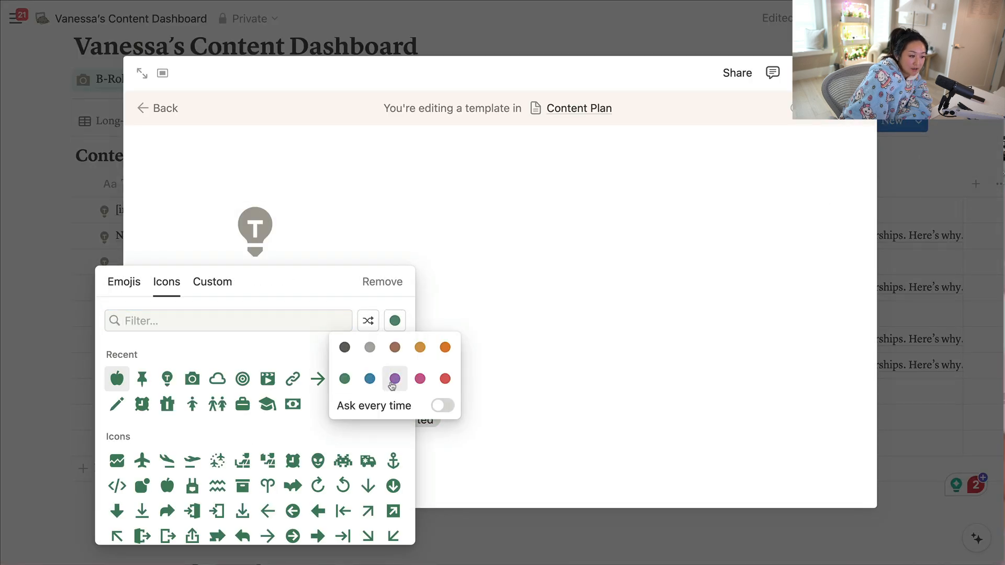
pyautogui.click(395, 378)
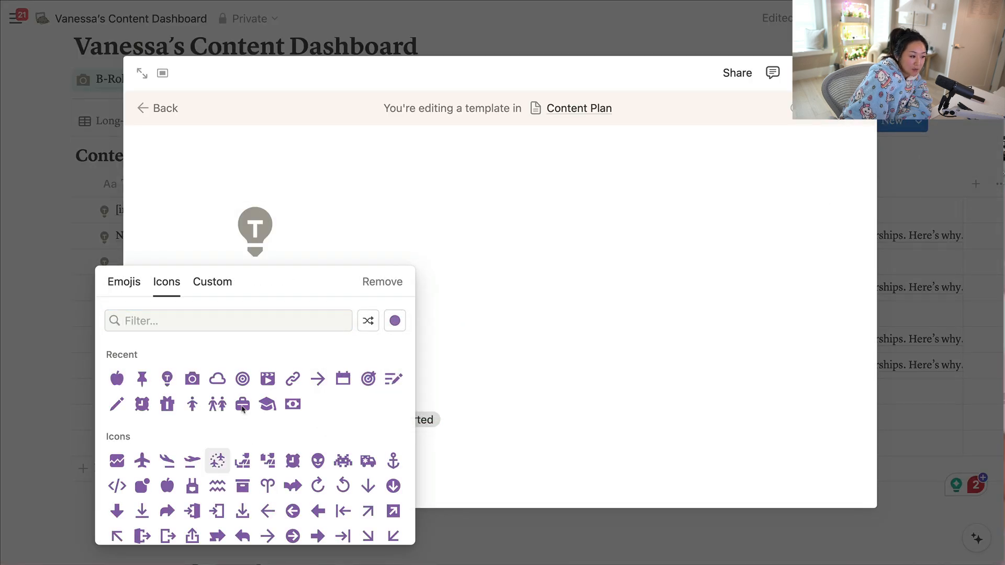
pyautogui.click(189, 407)
# Insert a callout block at the start of the template's empty body.
pyautogui.scroll(-5, 654, 367)
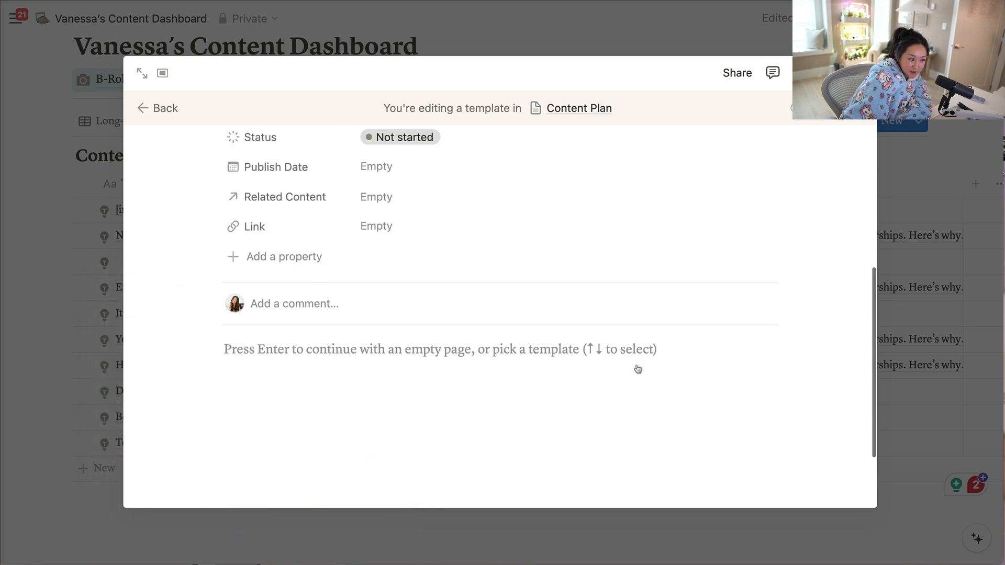
pyautogui.click(249, 262)
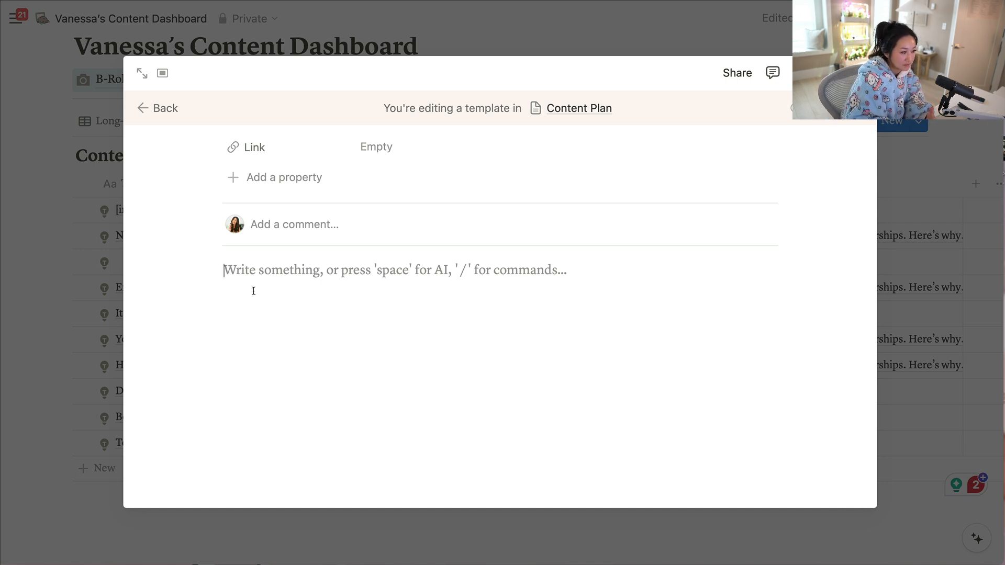
pyautogui.write('/')
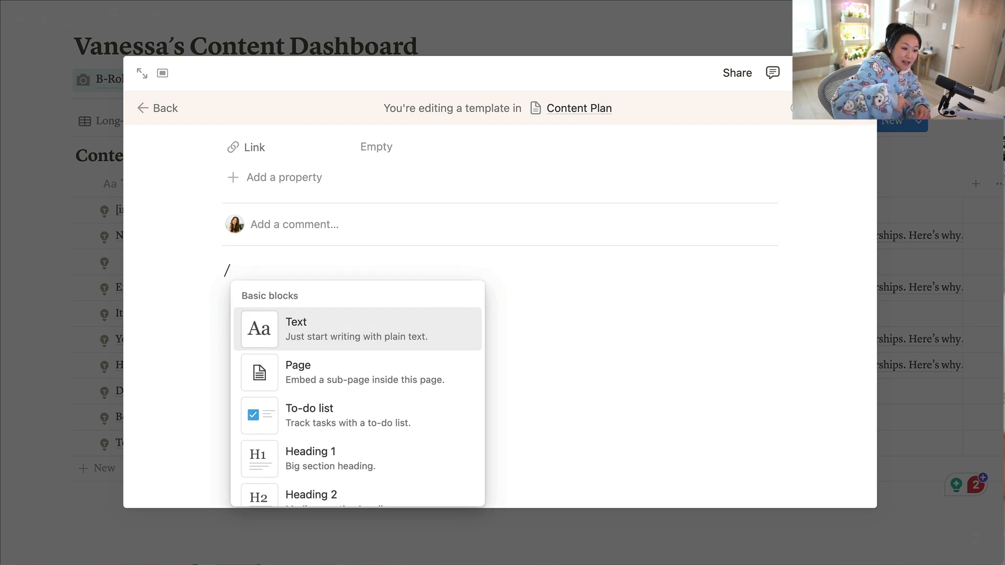
pyautogui.scroll(-6, 319, 385)
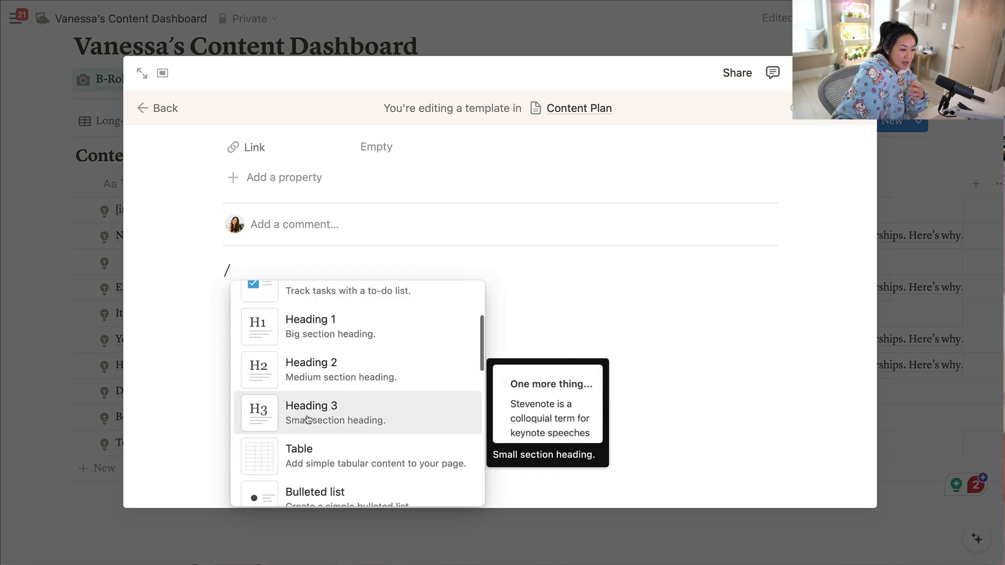
pyautogui.scroll(-5, 320, 383)
pyautogui.scroll(2, 319, 376)
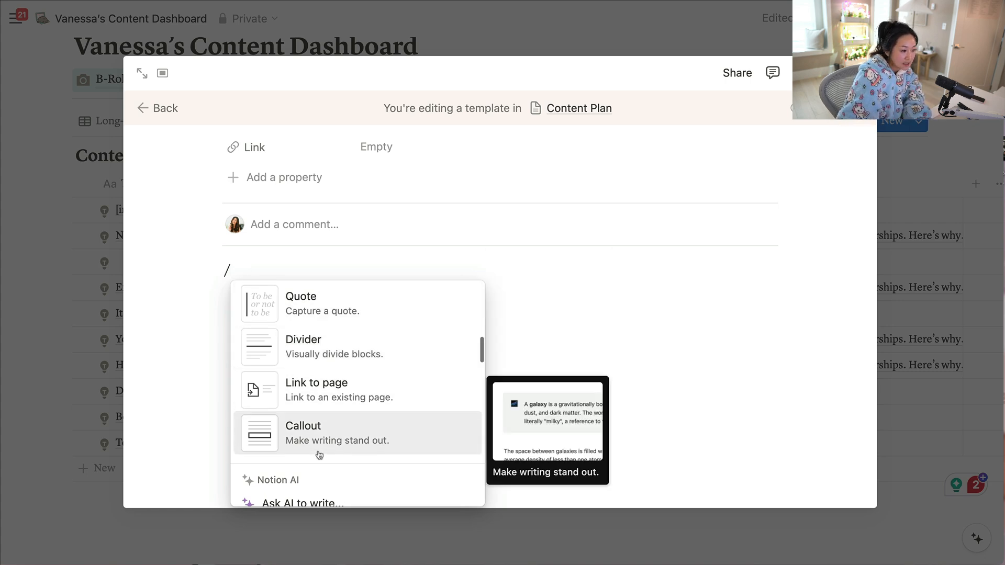
pyautogui.scroll(2, 295, 450)
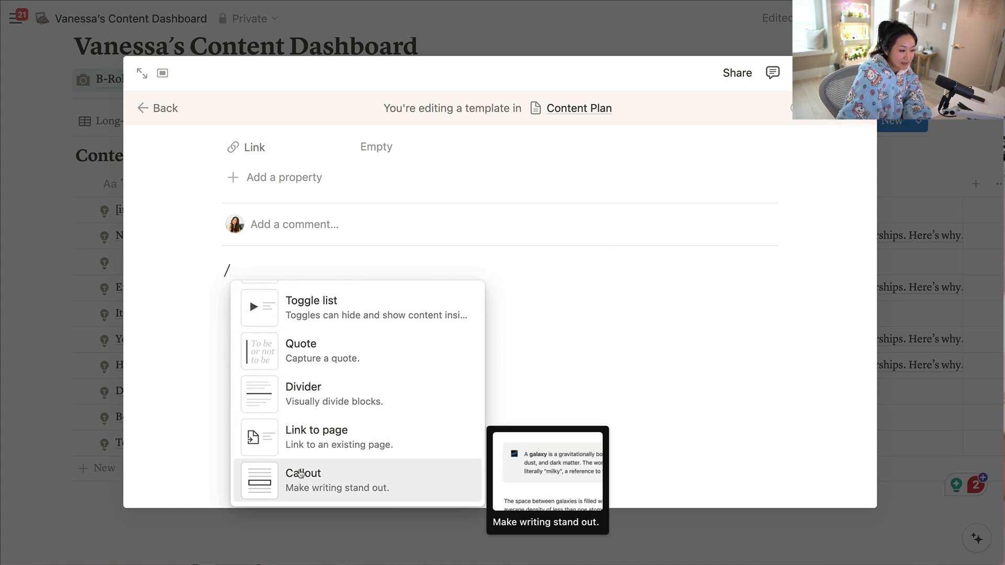
pyautogui.click(301, 474)
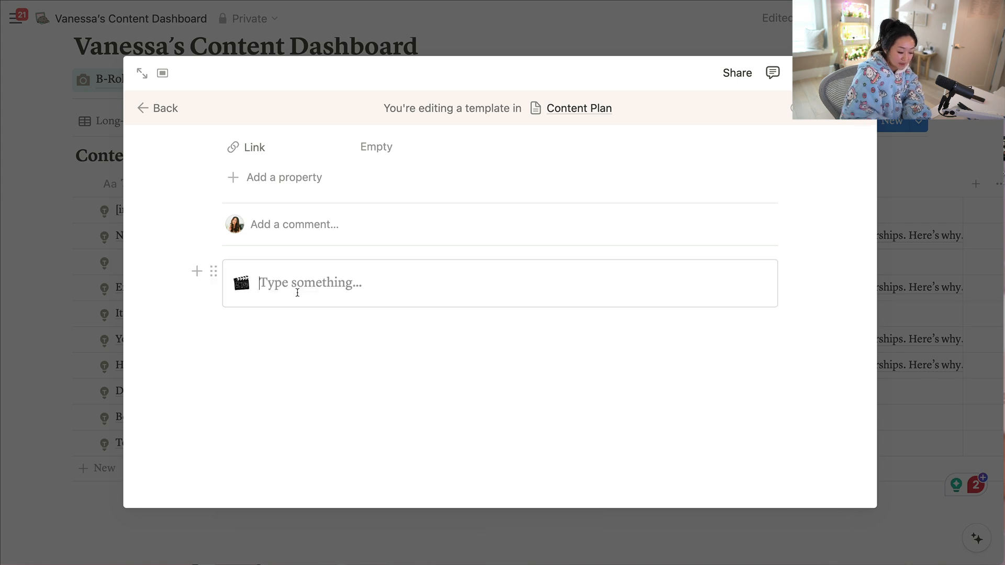
pyautogui.click(284, 359)
pyautogui.write('dfsdfsd')
pyautogui.press('BackSpace')
pyautogui.press('BackSpace')
pyautogui.press('BackSpace')
pyautogui.press('BackSpace')
pyautogui.press('BackSpace')
pyautogui.press('BackSpace')
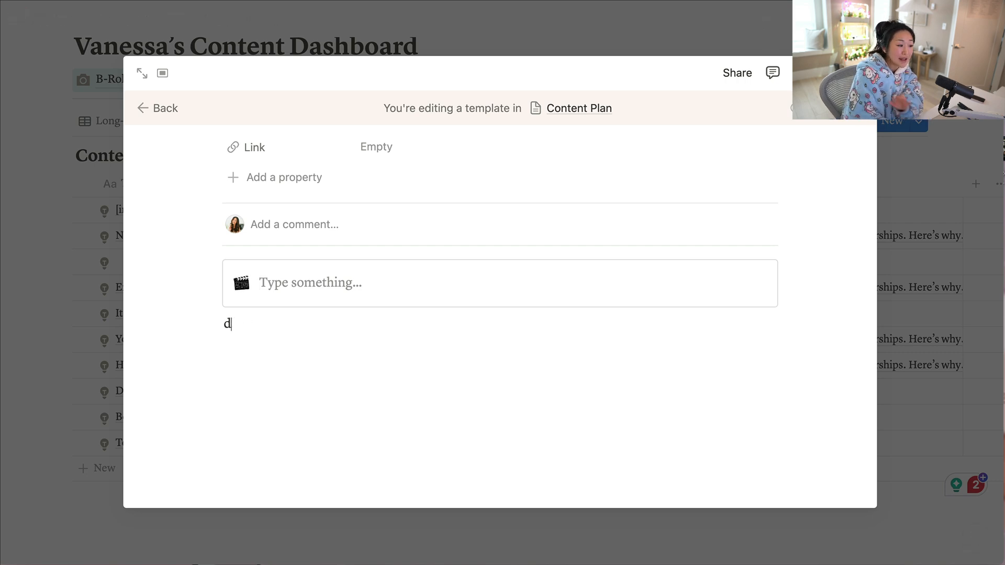
pyautogui.press('BackSpace')
# Change the callout's icon to the star emoji.
pyautogui.click(246, 286)
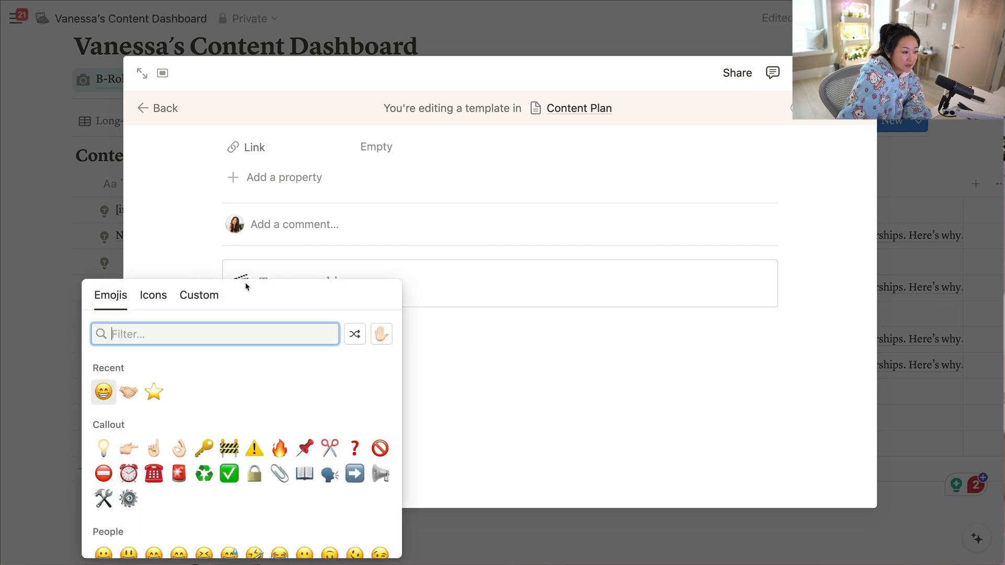
pyautogui.scroll(-3, 209, 419)
pyautogui.scroll(4, 193, 383)
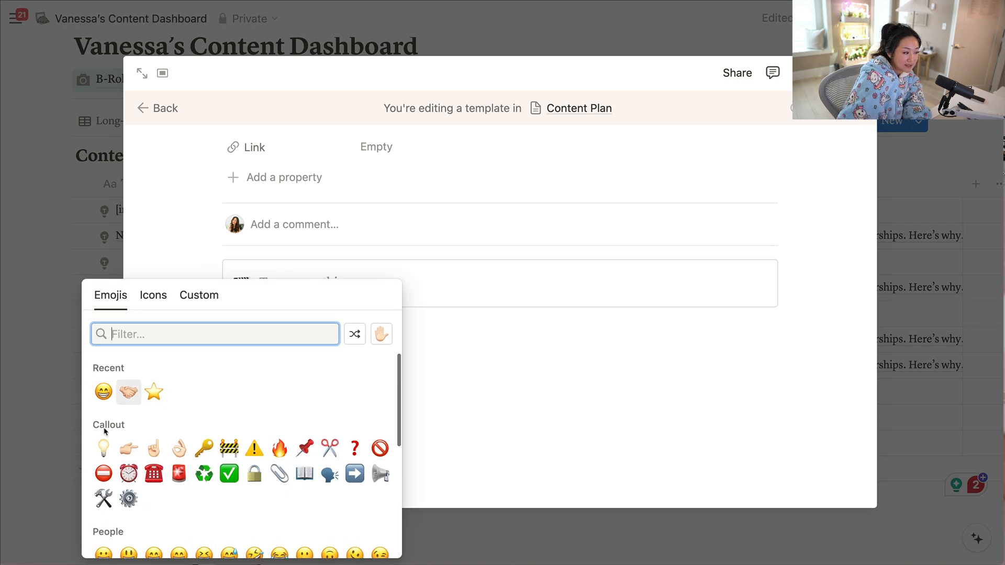
pyautogui.click(154, 393)
# Switch to the GIPHY page, copy the image address of Pusheen's Tired Work sticker, and set it as the callout's custom icon in Notion.
pyautogui.click(242, 282)
pyautogui.click(153, 295)
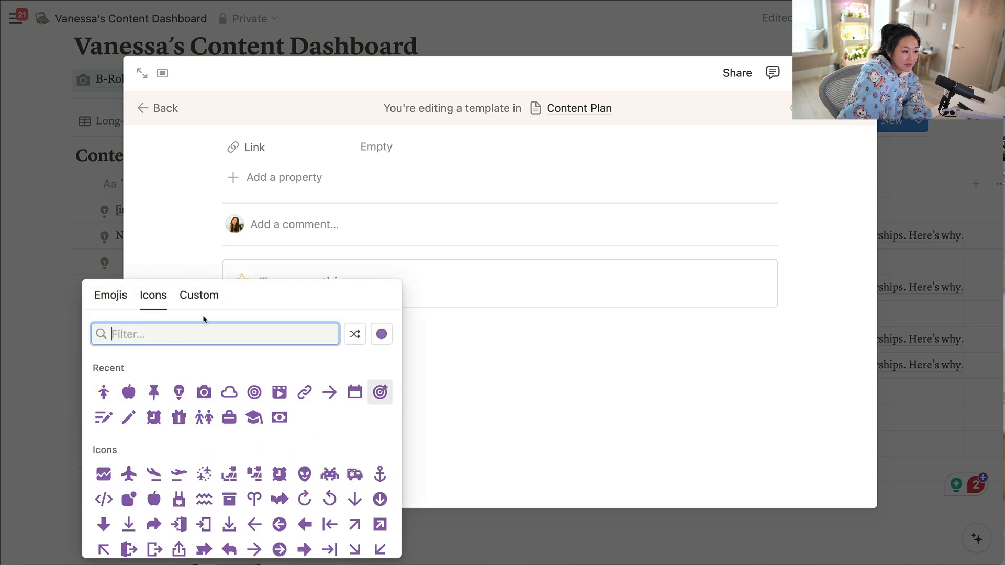
pyautogui.click(203, 296)
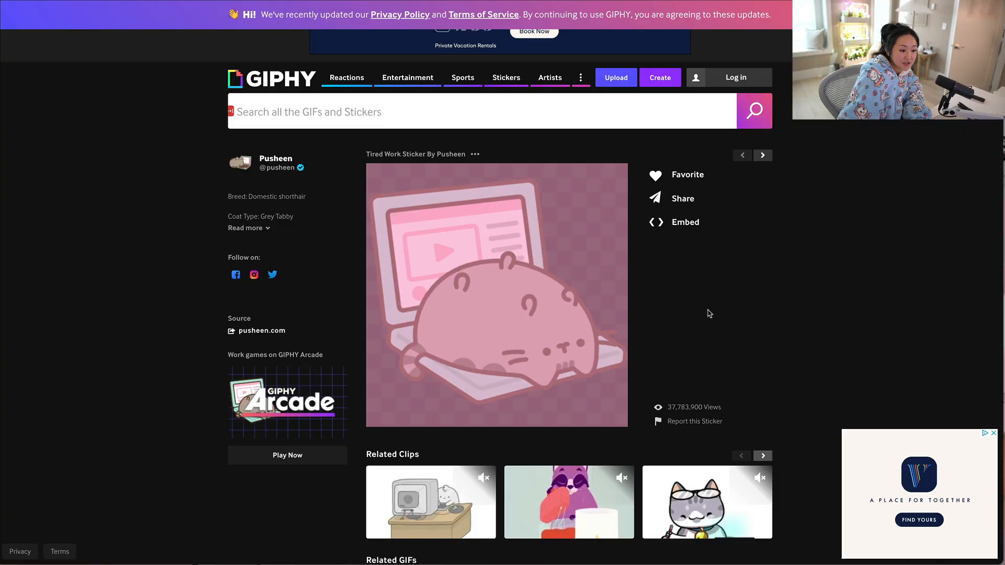
pyautogui.scroll(-6, 706, 312)
pyautogui.scroll(6, 527, 225)
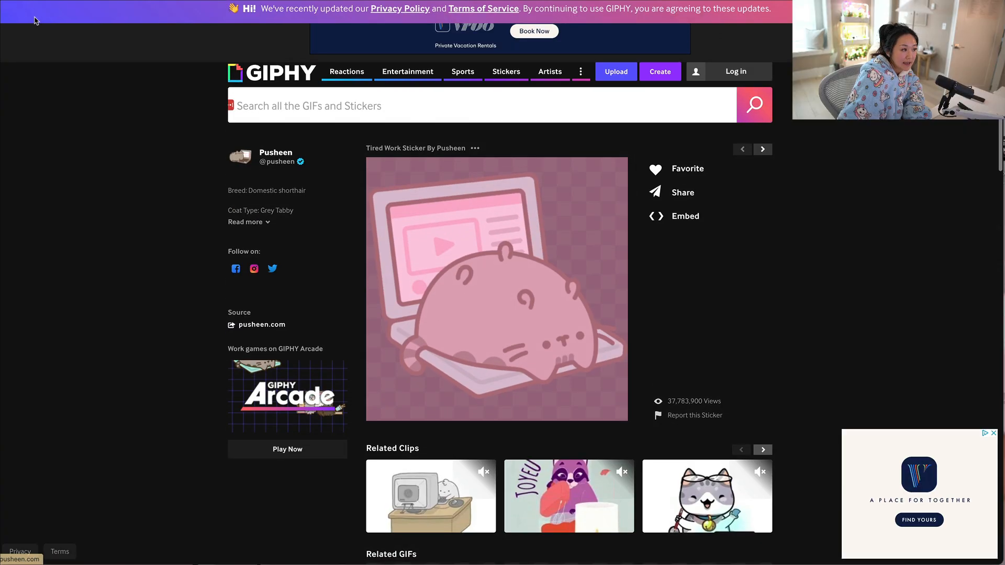
pyautogui.rightClick(479, 304)
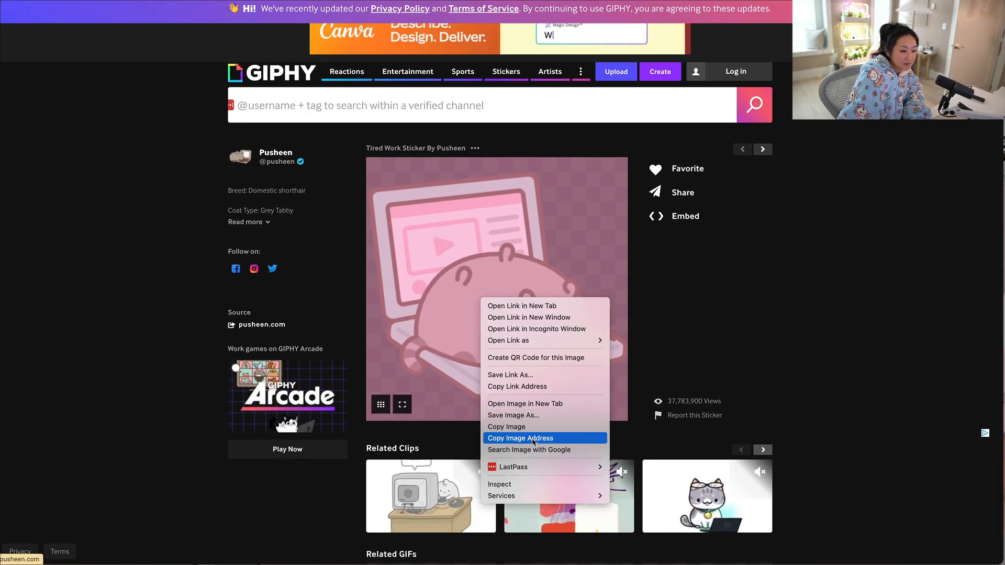
pyautogui.click(568, 435)
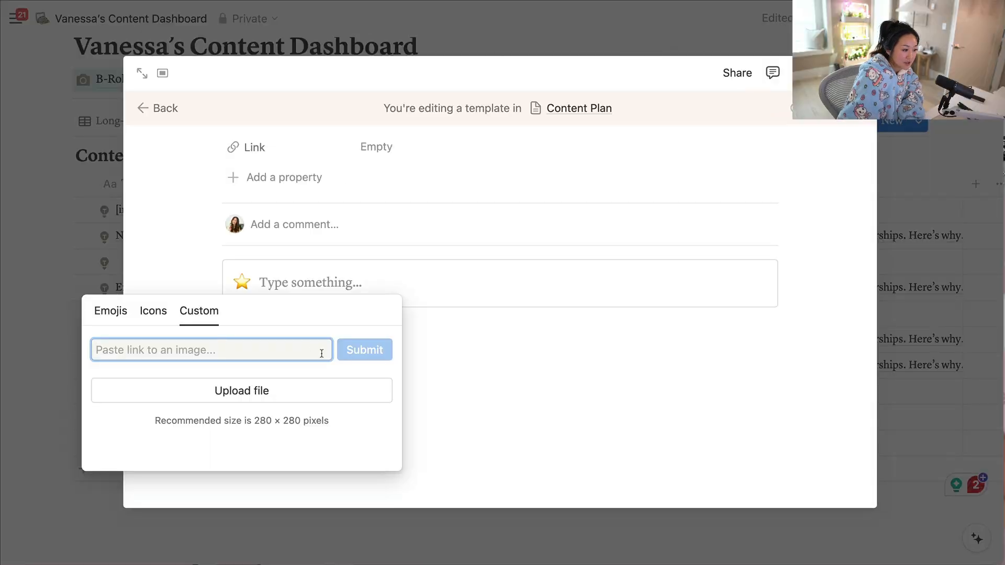
pyautogui.hotkey('ctrl', 'v')
pyautogui.click(340, 351)
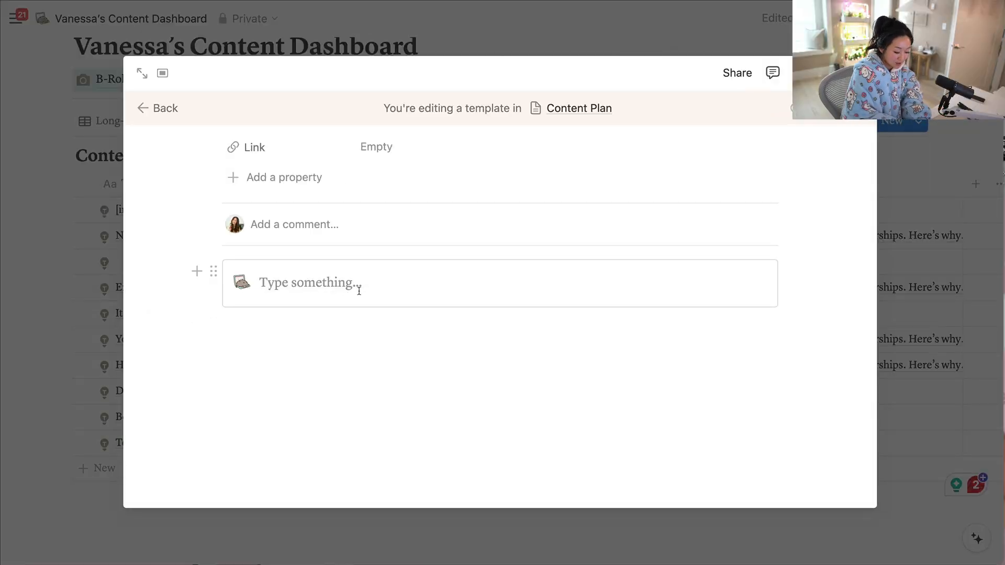
# Enter "New Template" as the callout's text and make it bold.
pyautogui.write('New Tem')
pyautogui.moveTo(361, 288); pyautogui.dragTo(252, 287)
pyautogui.press('super+b')
# Add a divider and move it inside the callout, under the "New Template" heading.
pyautogui.click(305, 382)
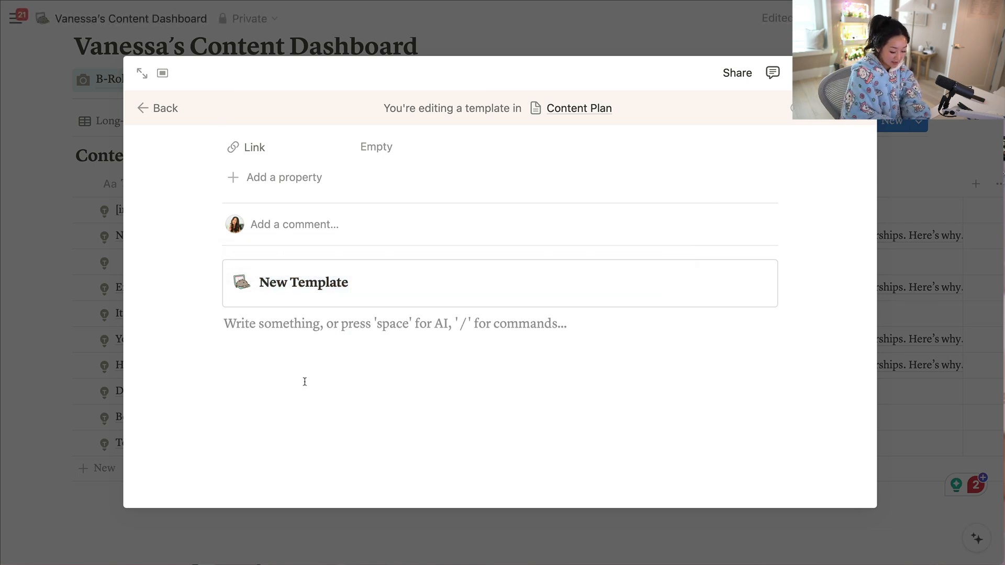
pyautogui.write('/divid')
pyautogui.click(348, 304)
pyautogui.moveTo(211, 316); pyautogui.dragTo(294, 308)
# Add the line "<insert ideas here>", move it into the callout under the divider, and close the template.
pyautogui.click(265, 381)
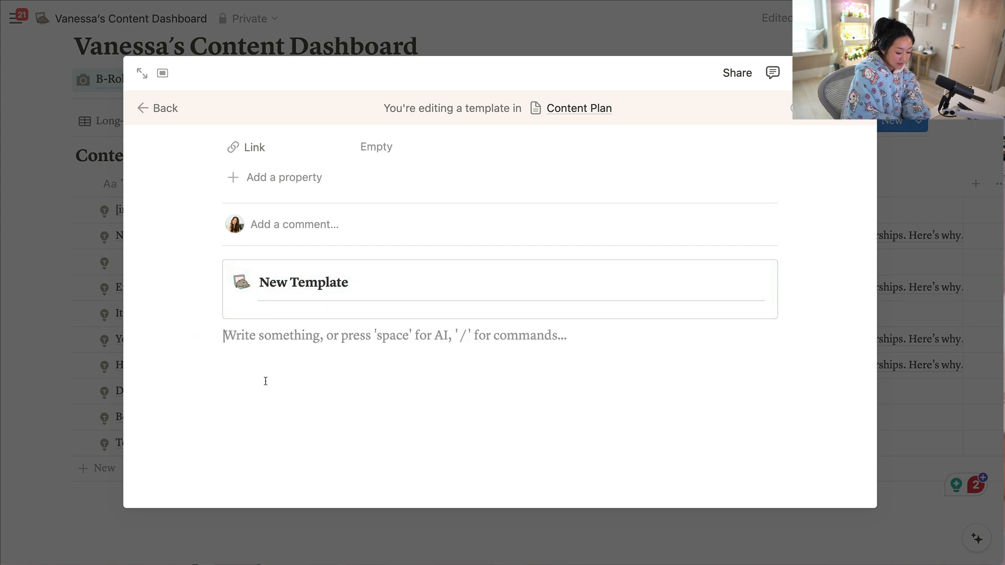
pyautogui.write('<insert ideas here')
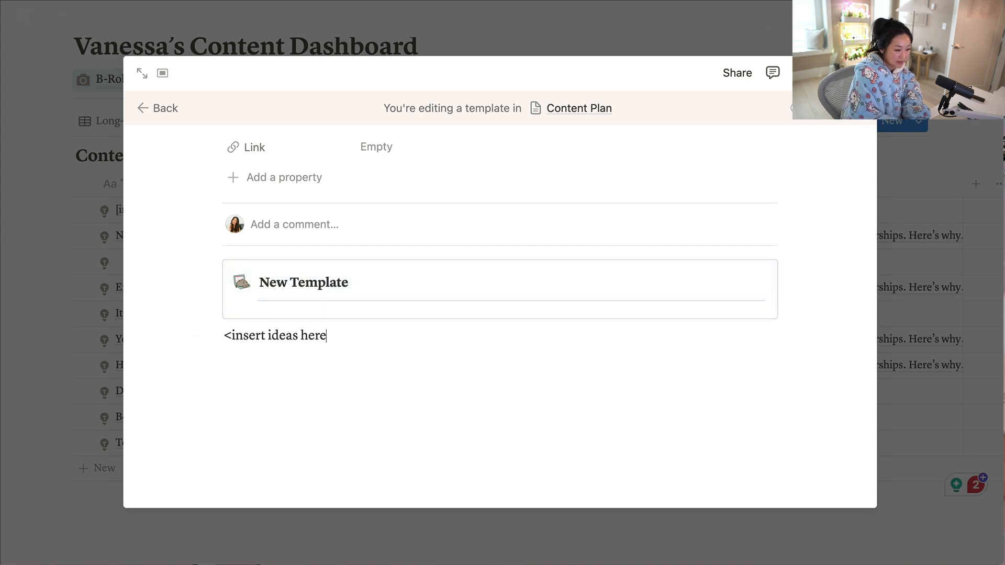
pyautogui.write('>')
pyautogui.moveTo(216, 335); pyautogui.dragTo(249, 324)
pyautogui.click(272, 421)
pyautogui.scroll(2, 353, 386)
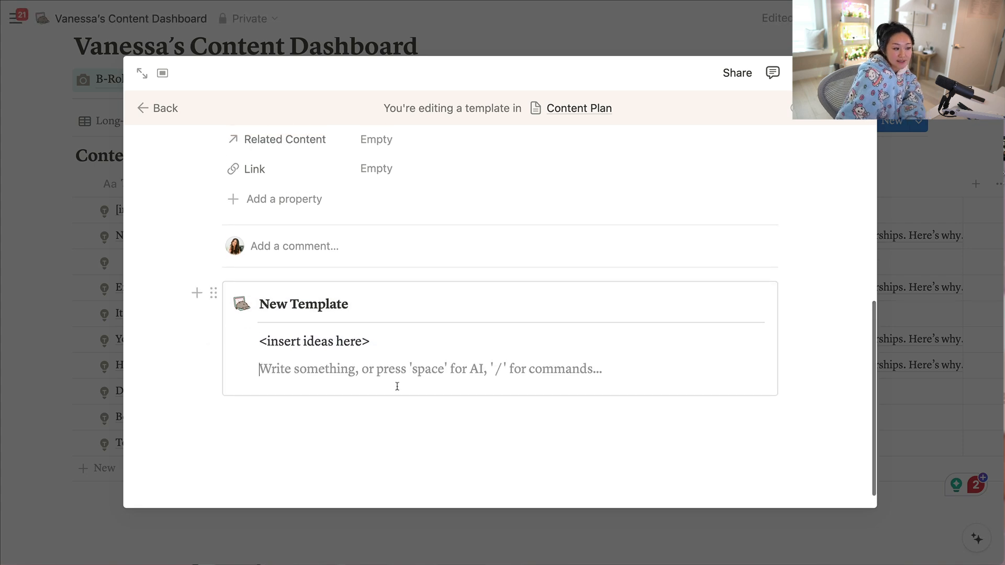
pyautogui.scroll(5, 397, 387)
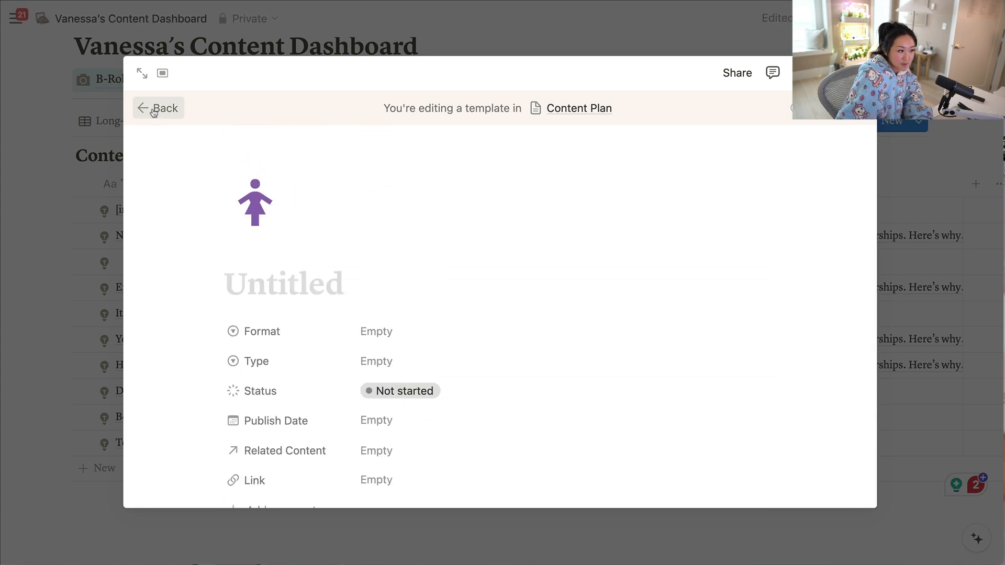
pyautogui.click(55, 219)
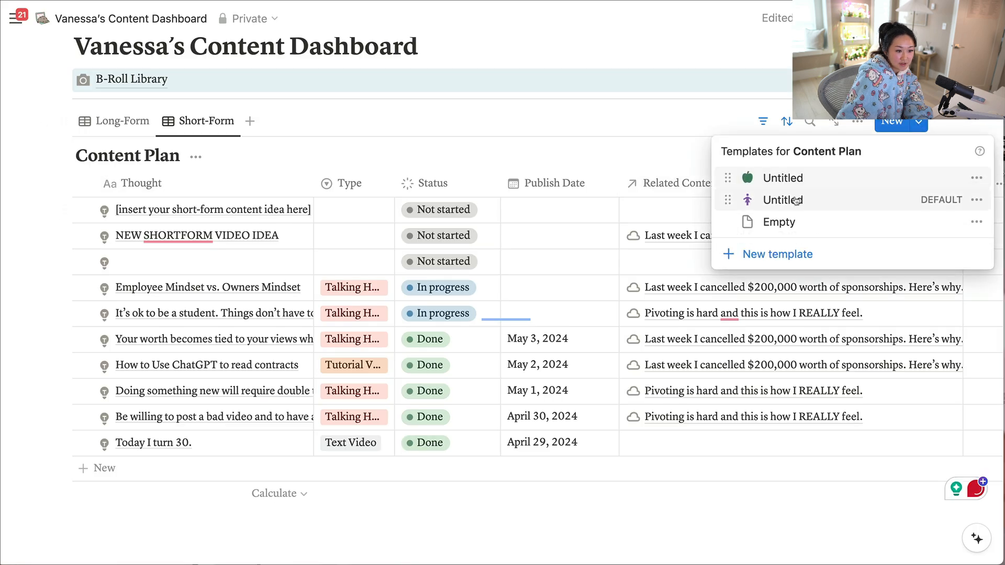
# Review the set-as-default choices for the purple figure template, cancel, and close the template list.
pyautogui.click(977, 201)
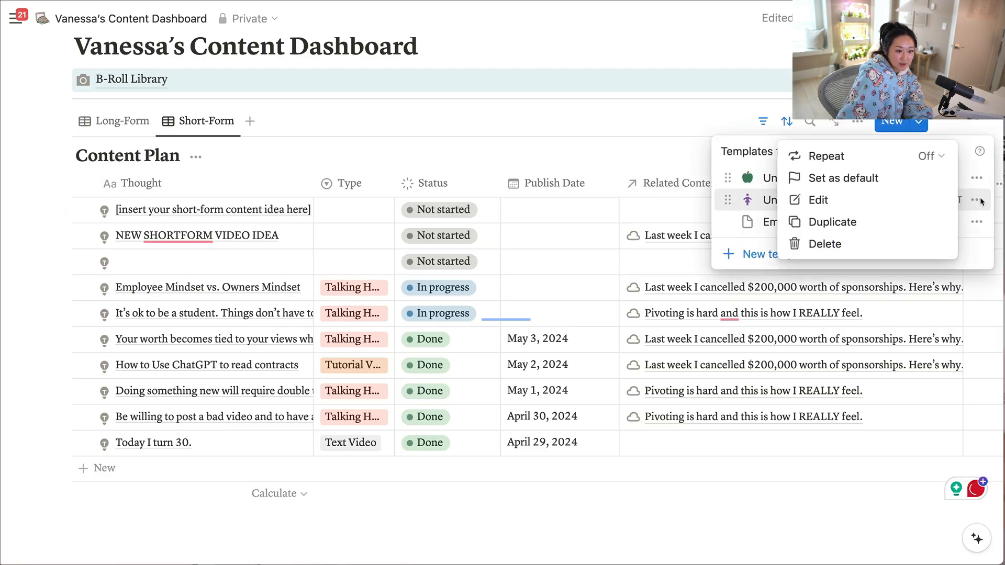
pyautogui.click(888, 182)
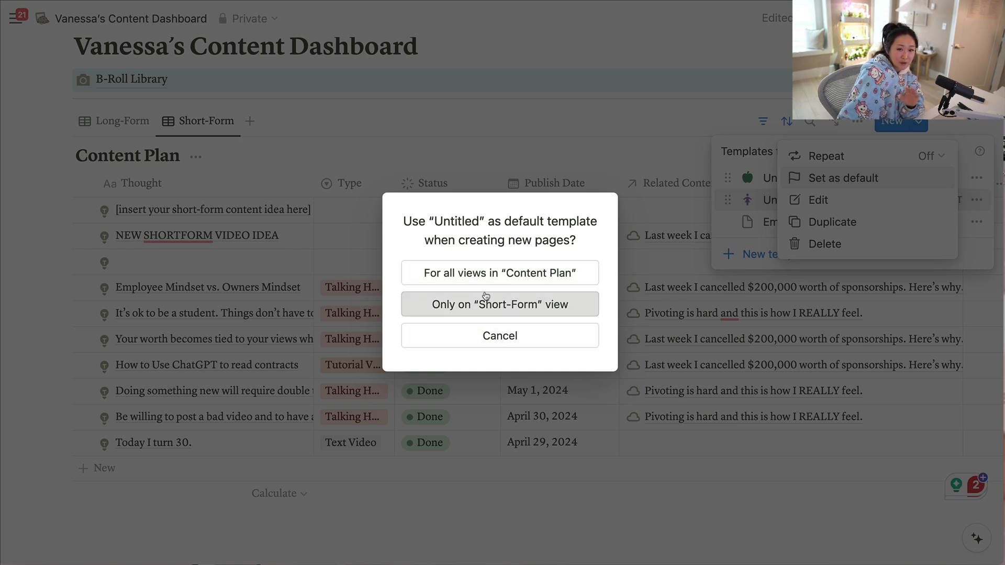
pyautogui.click(492, 334)
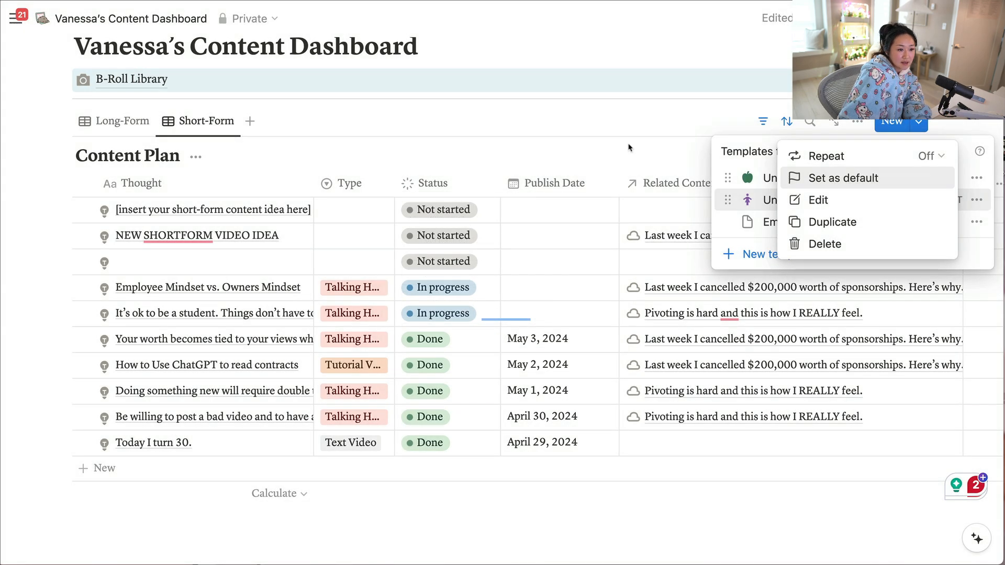
pyautogui.click(976, 199)
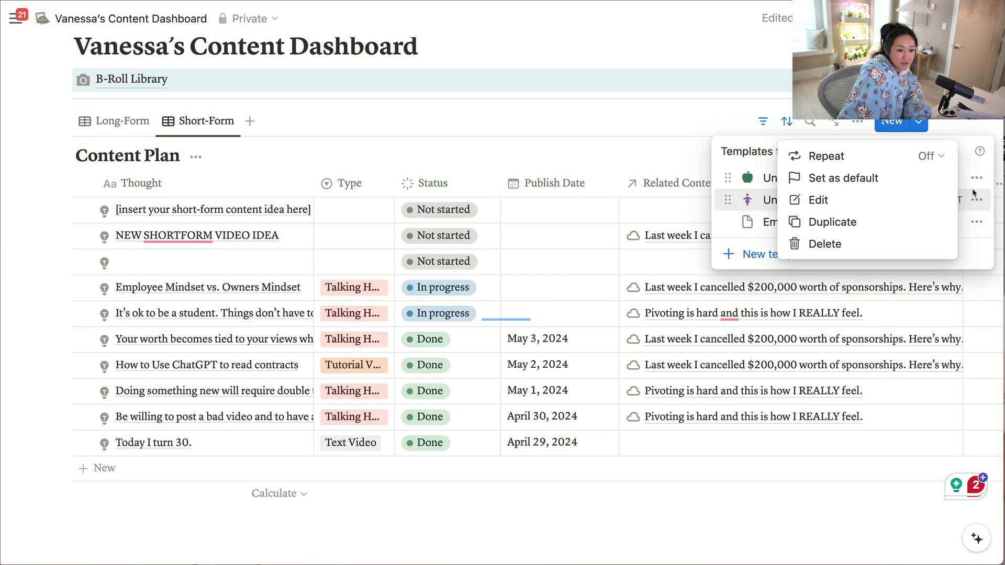
pyautogui.press('Escape')
pyautogui.press('Escape')
# Add a Short-Form entry named "New IDea".
pyautogui.click(98, 468)
pyautogui.write('New IDea')
pyautogui.press('Return')
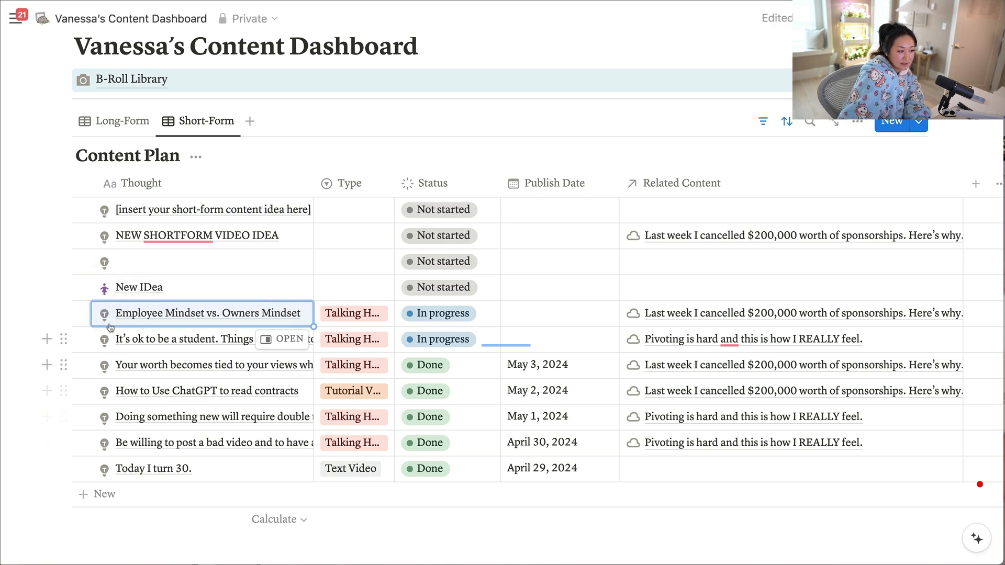
# Check the template content inside the "New IDea" Short-Form entry, then review the Content Plan's template list and close both.
pyautogui.click(269, 288)
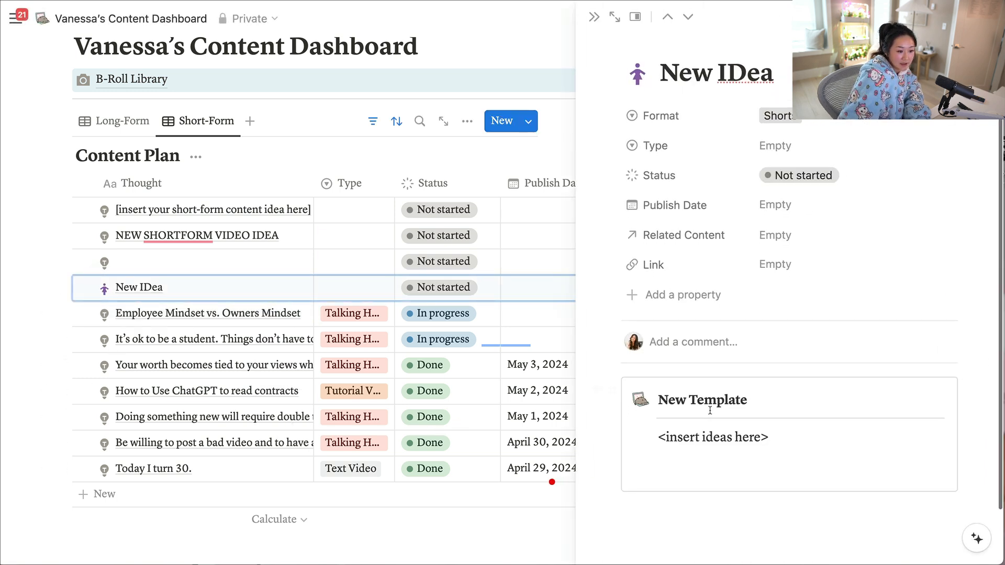
pyautogui.scroll(-2, 712, 397)
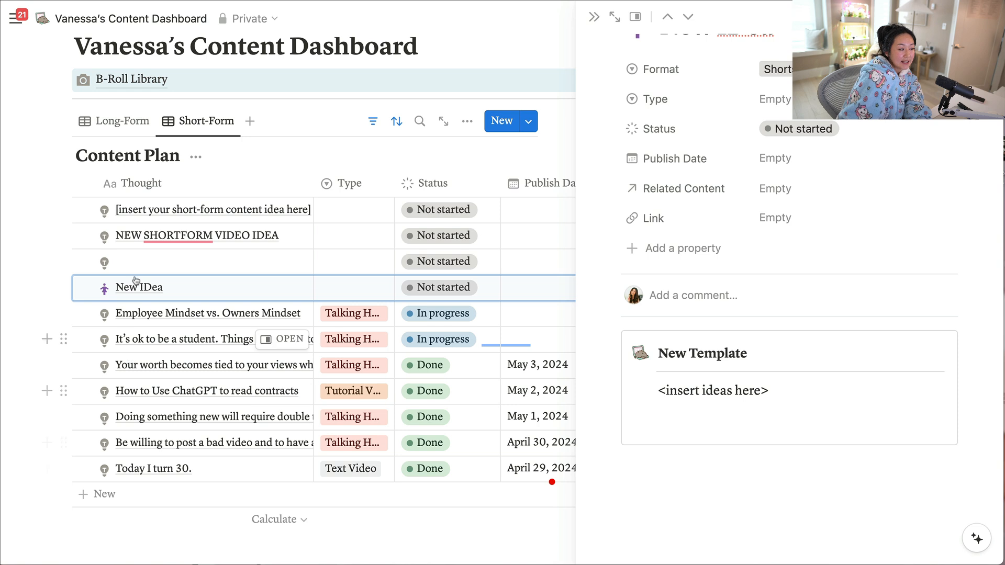
pyautogui.click(594, 17)
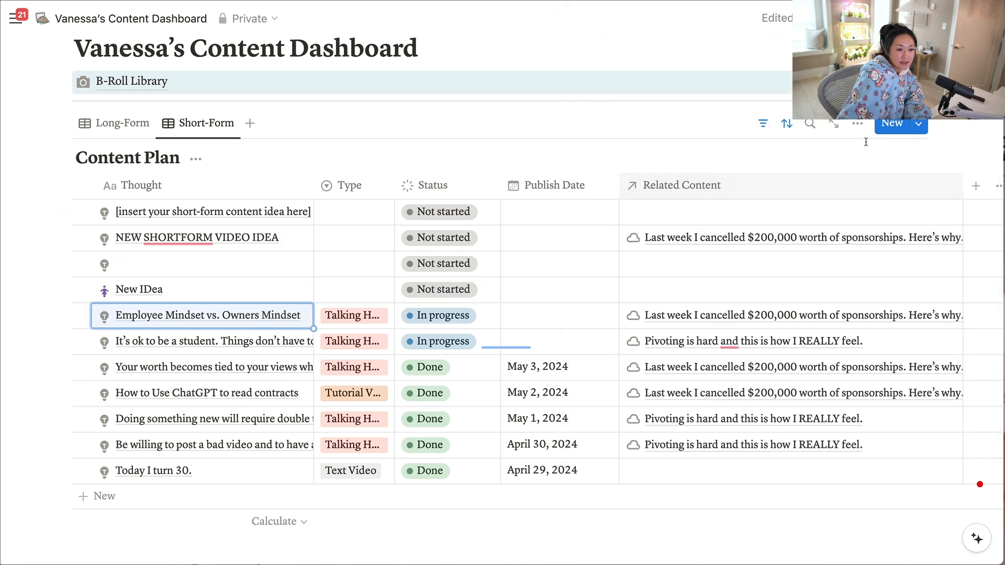
pyautogui.click(919, 123)
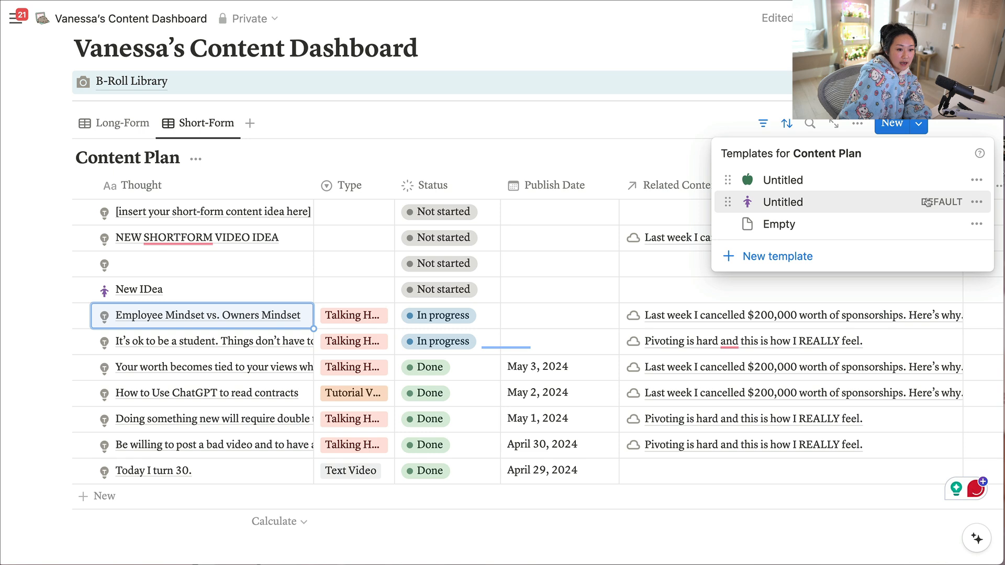
pyautogui.click(461, 133)
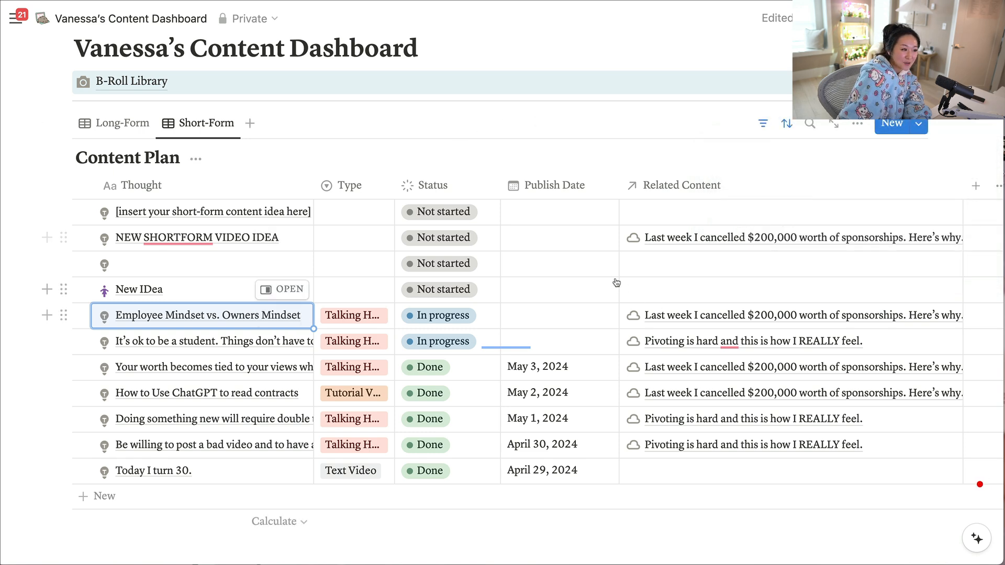
# Switch the Content Plan to the Long-Form view and look through its entries down to "New Idea".
pyautogui.scroll(5, 619, 285)
pyautogui.click(113, 272)
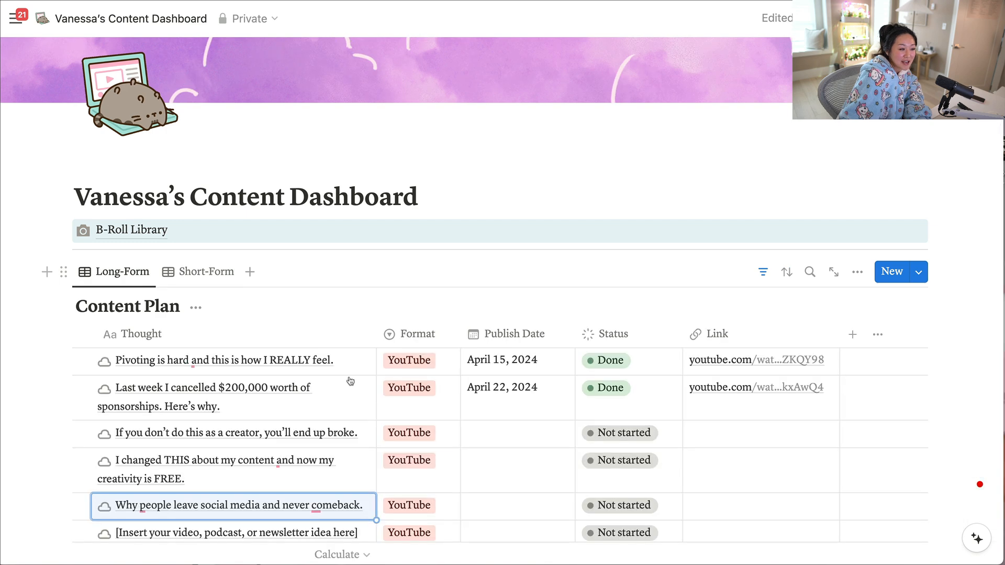
pyautogui.scroll(-6, 325, 387)
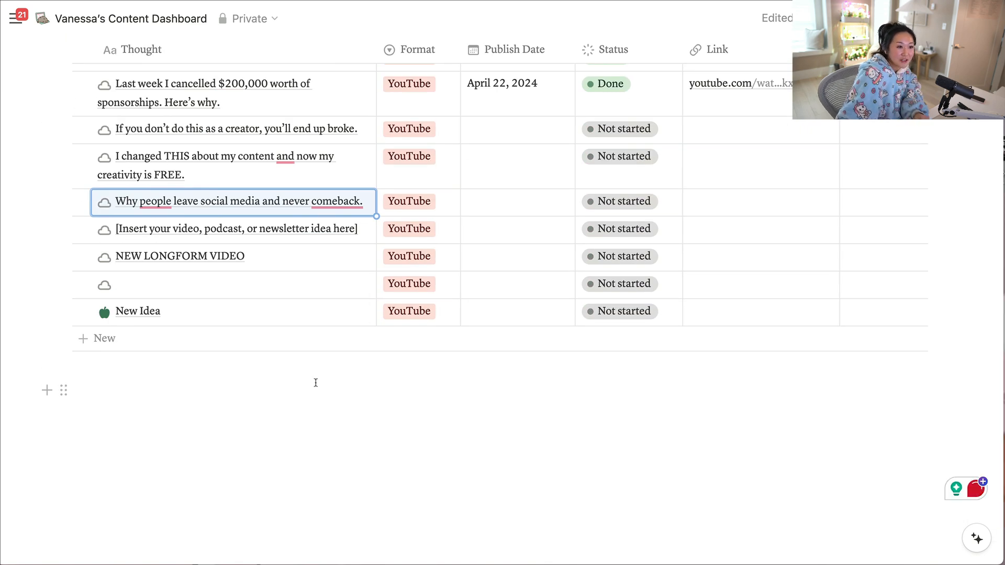
pyautogui.scroll(2, 316, 381)
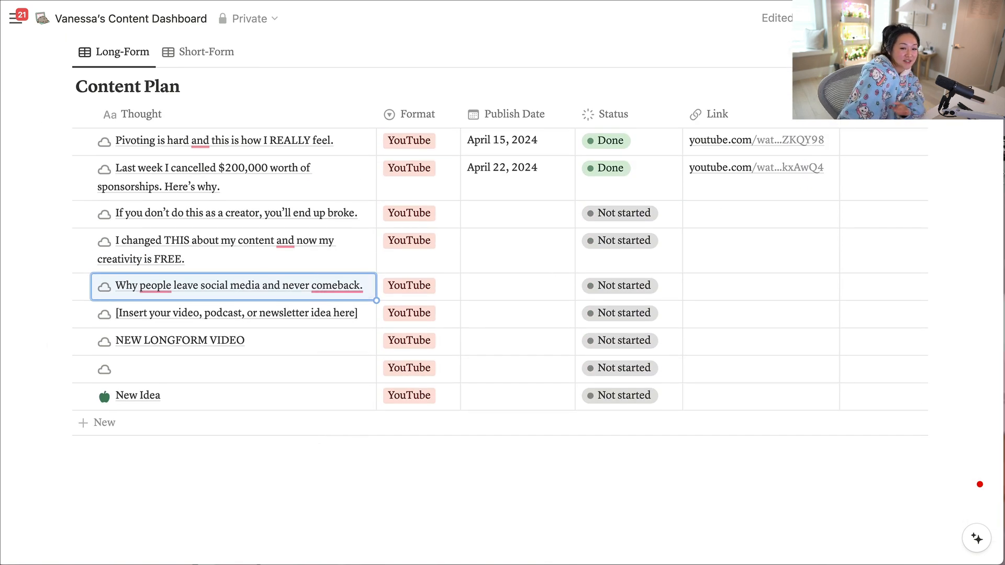